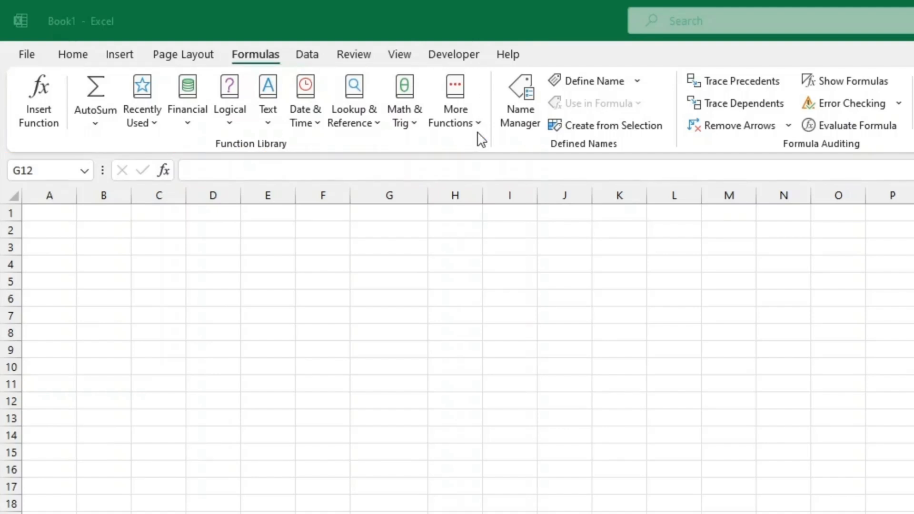
Enter the heading Items in cell E5.
click(277, 280)
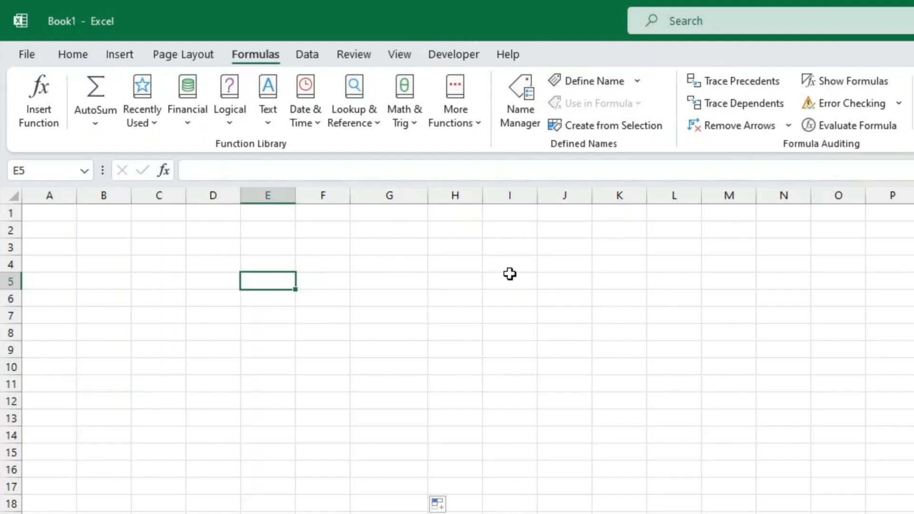
text(Item)
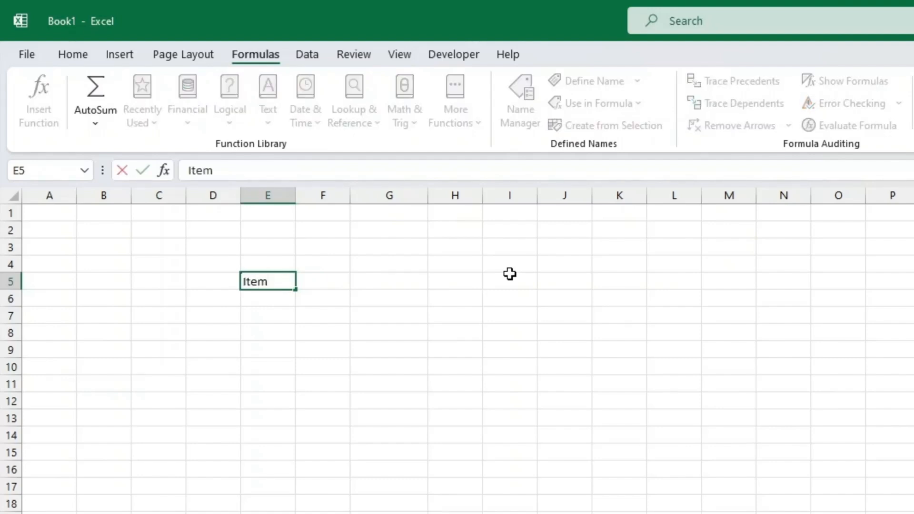
text(s)
key(Return)
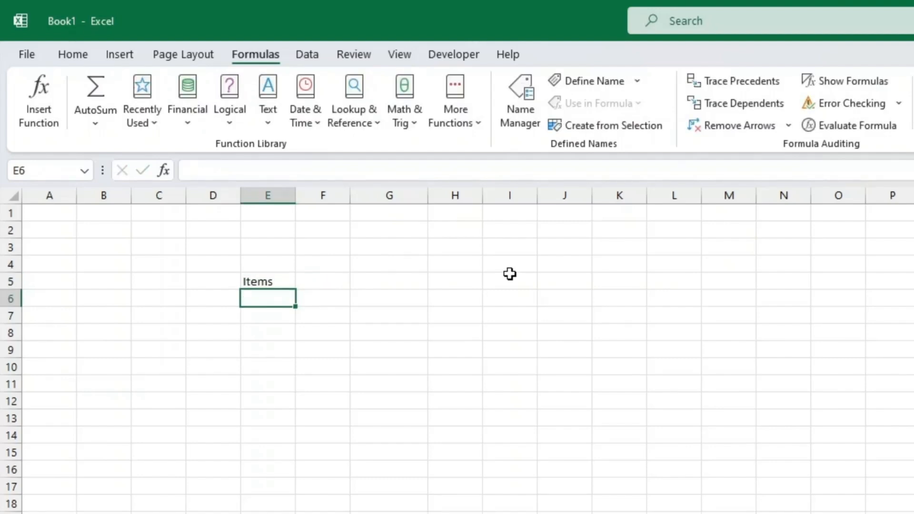
List Food, Car, Clothes and Utilities in cells E6 to E9 under the Items heading.
text(Food)
key(Return)
text(Car)
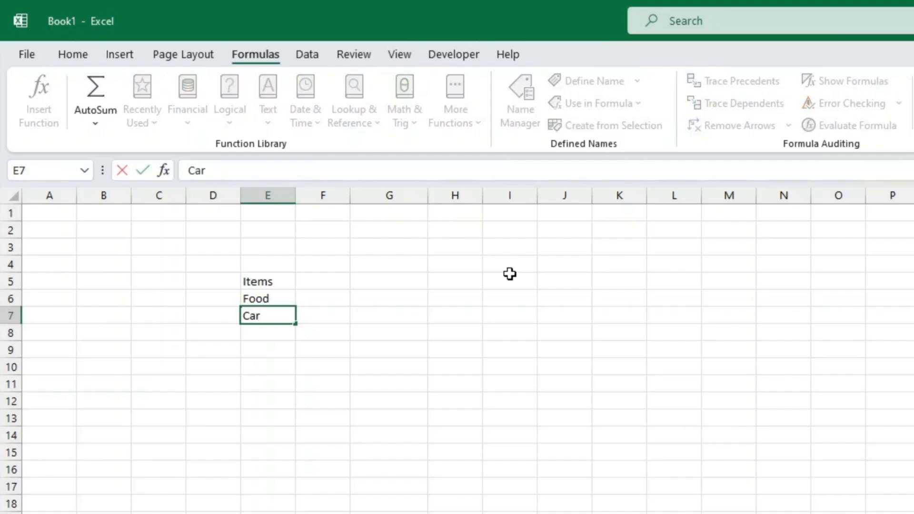
key(Return)
text(Cloth)
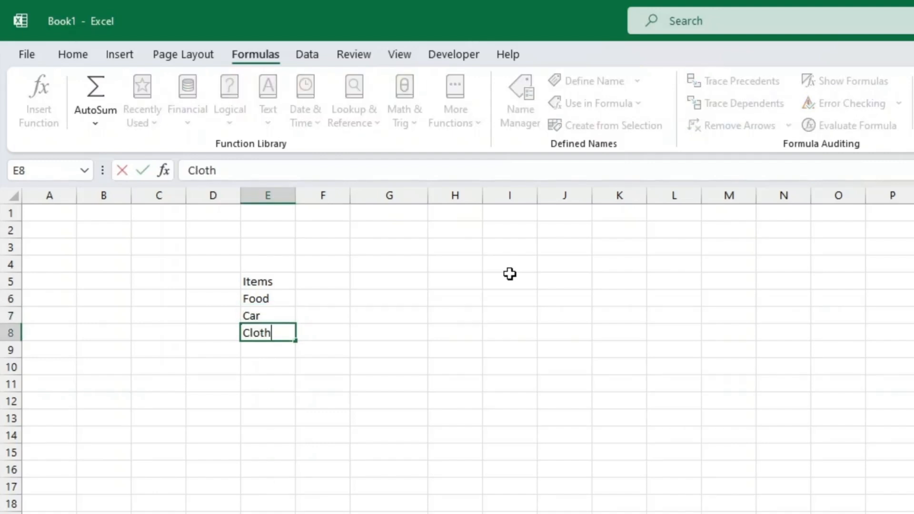
text(es)
key(Return)
text(U)
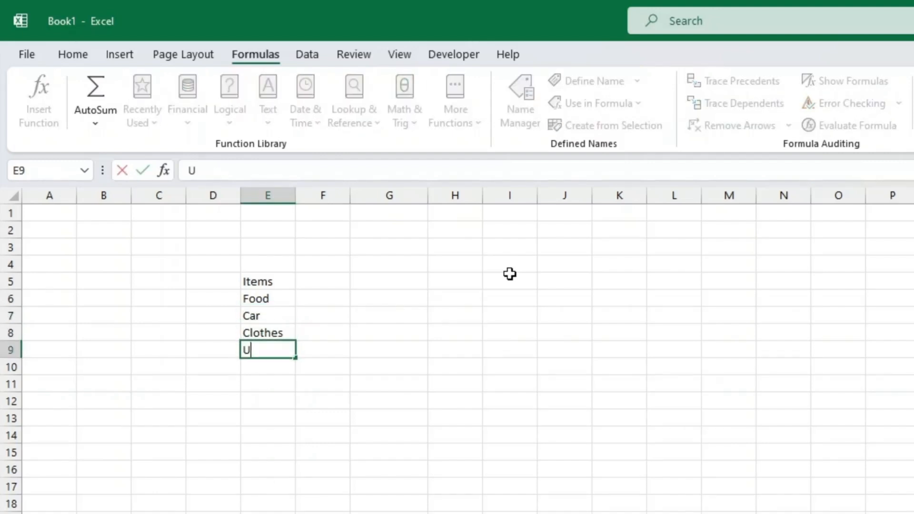
text(tilities)
key(Return)
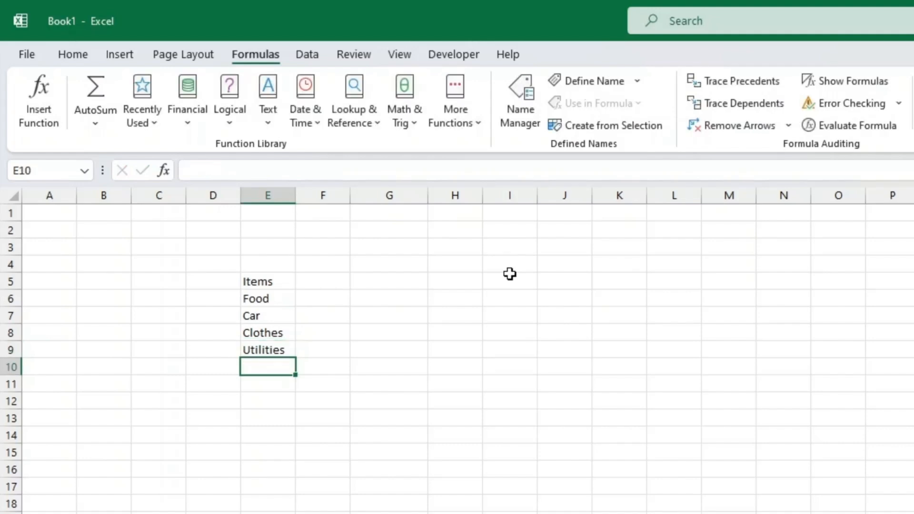
Enter the heading "monthly cost" in cell F5, beside Items.
key(Up)
key(Up)
key(Up)
key(Up)
key(Up)
key(Right)
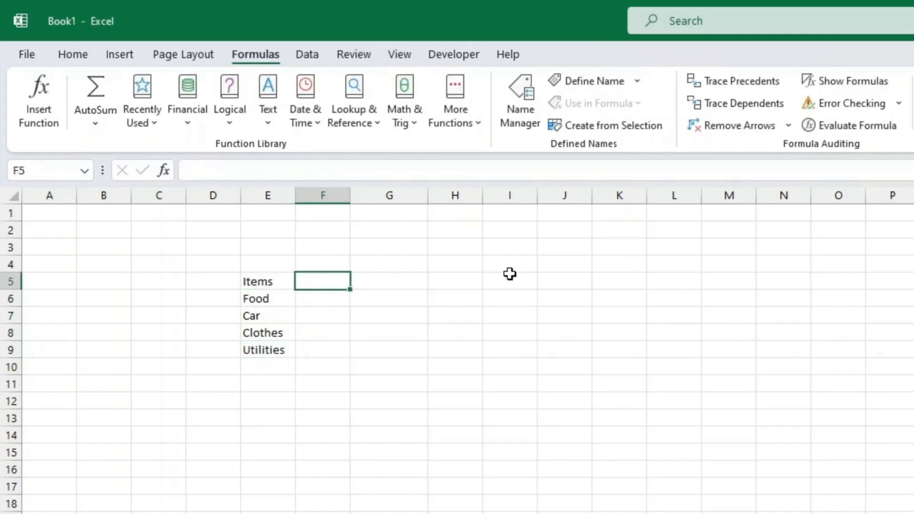
key(Down)
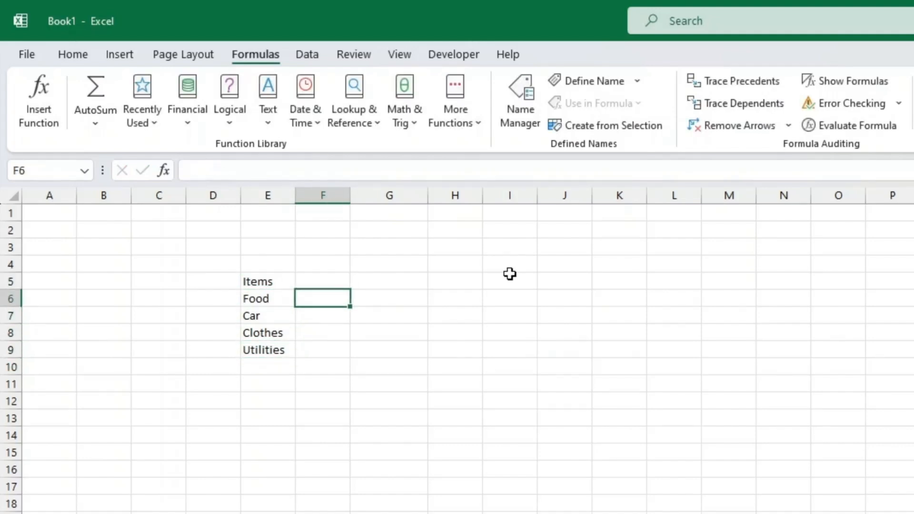
key(Up)
text(m)
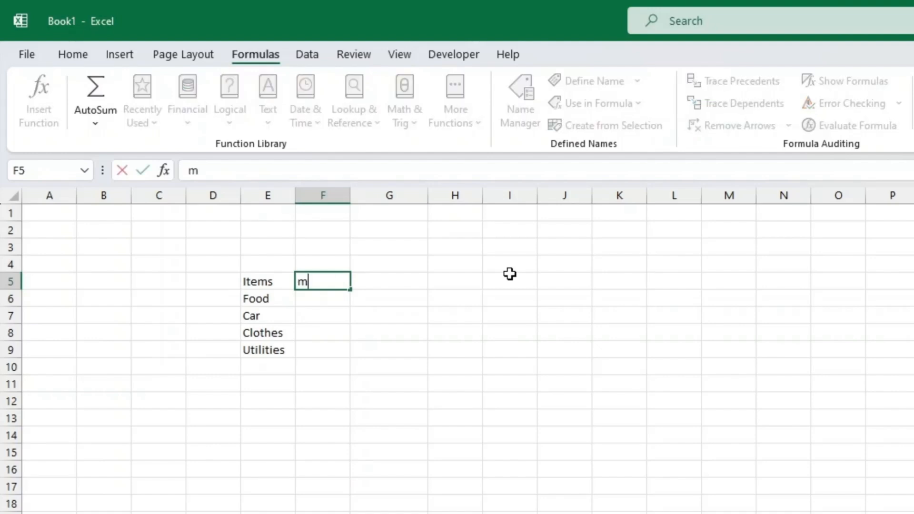
text(onthly cost)
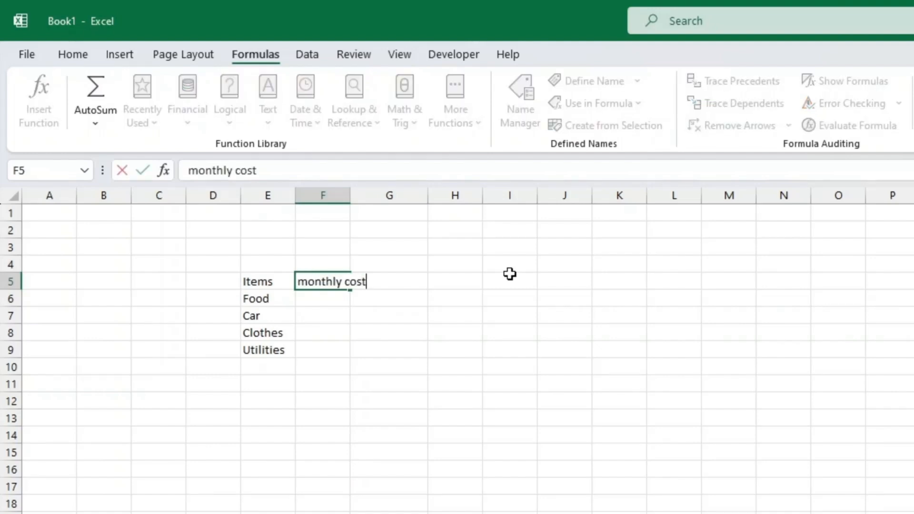
key(Return)
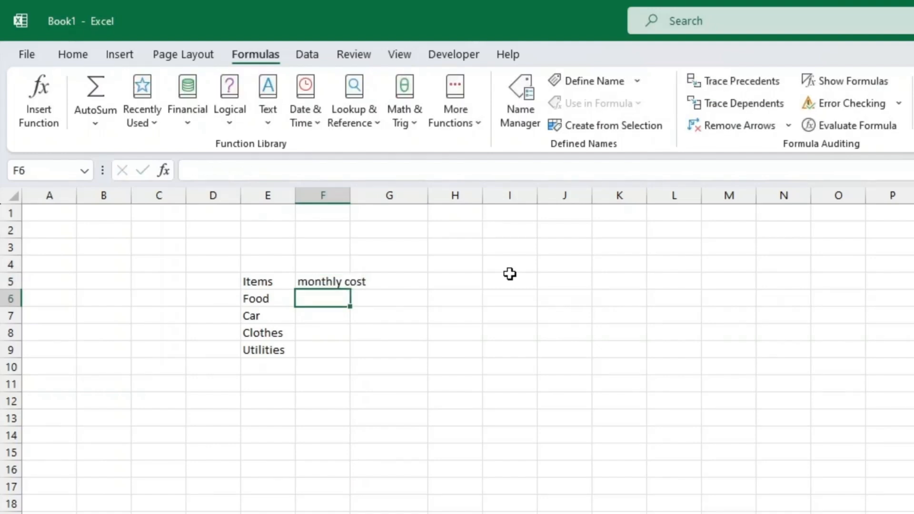
Fill in the monthly costs as 500 for Food, 200 for Car, 200 for Clothes and 100 for Utilities.
text(500)
key(Return)
text(2)
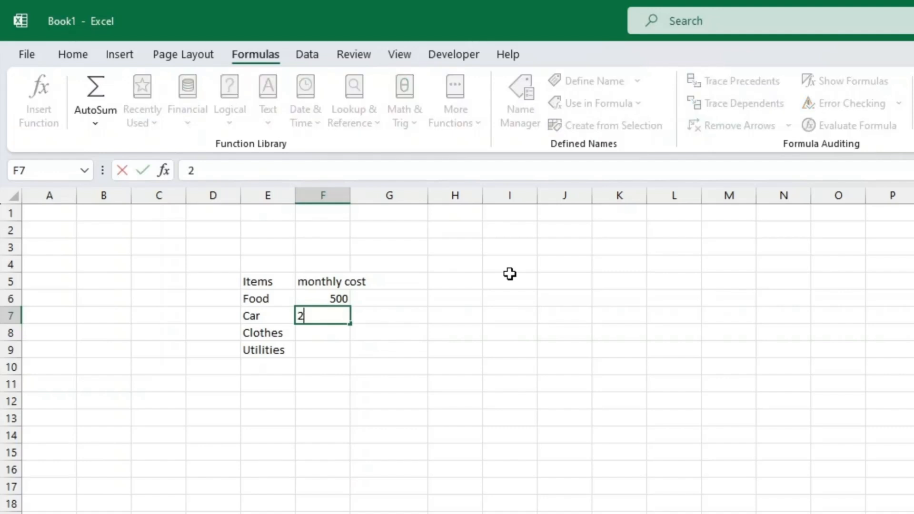
text(00)
key(Return)
text(200)
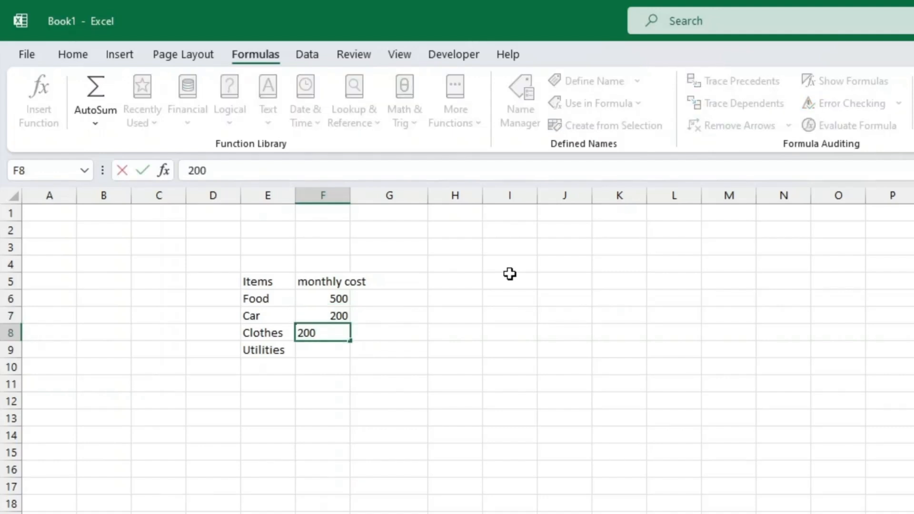
key(Return)
text(100)
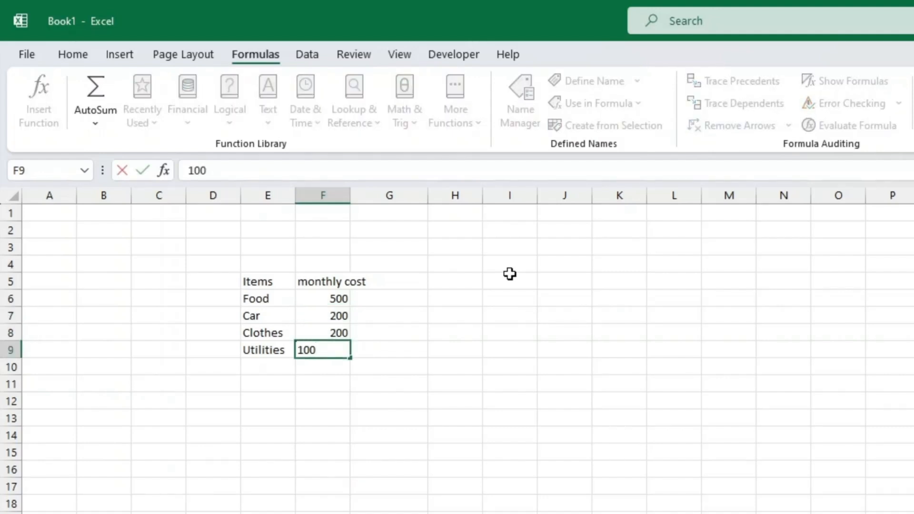
key(Return)
Label cell E11 as Total and widen column F so the "monthly cost" heading fits.
key(Down)
key(Down)
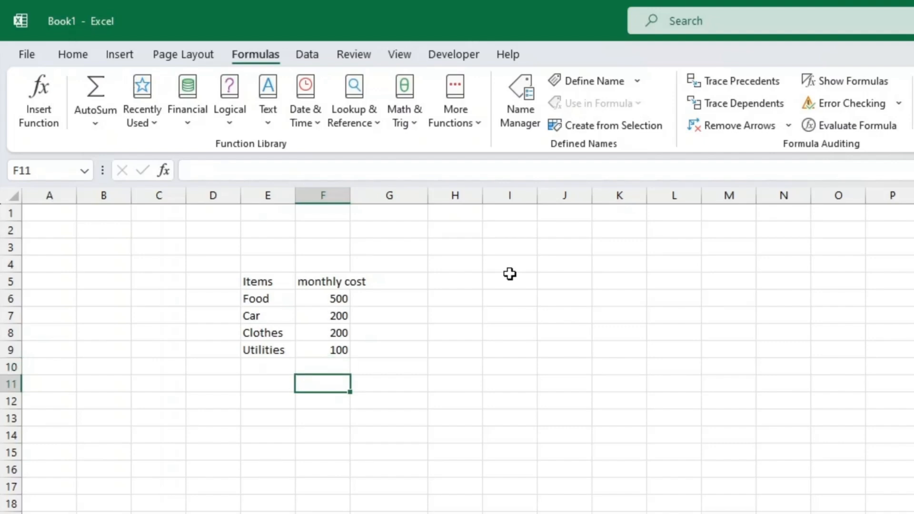
key(Up)
key(Left)
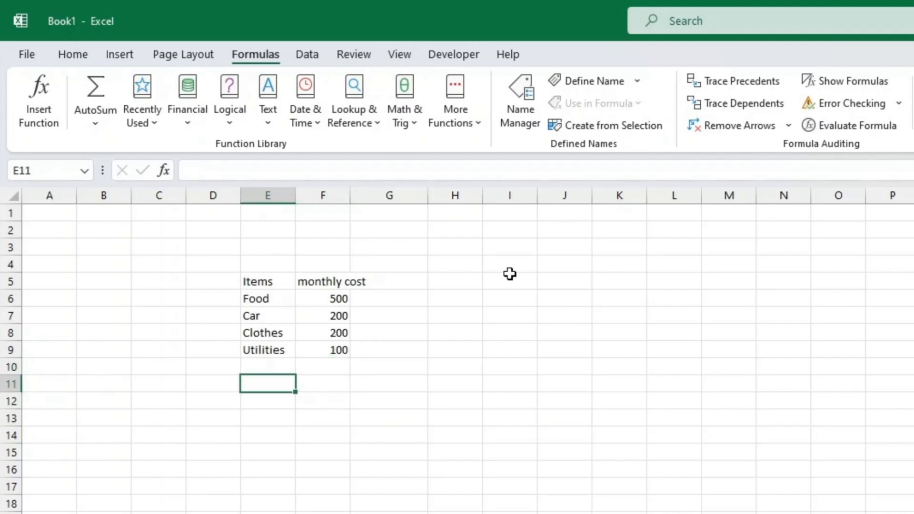
text(Total)
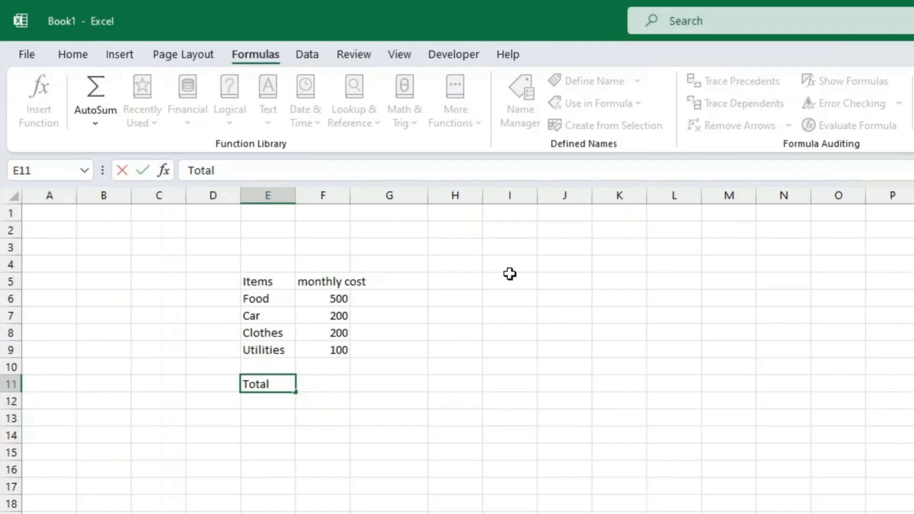
key(Return)
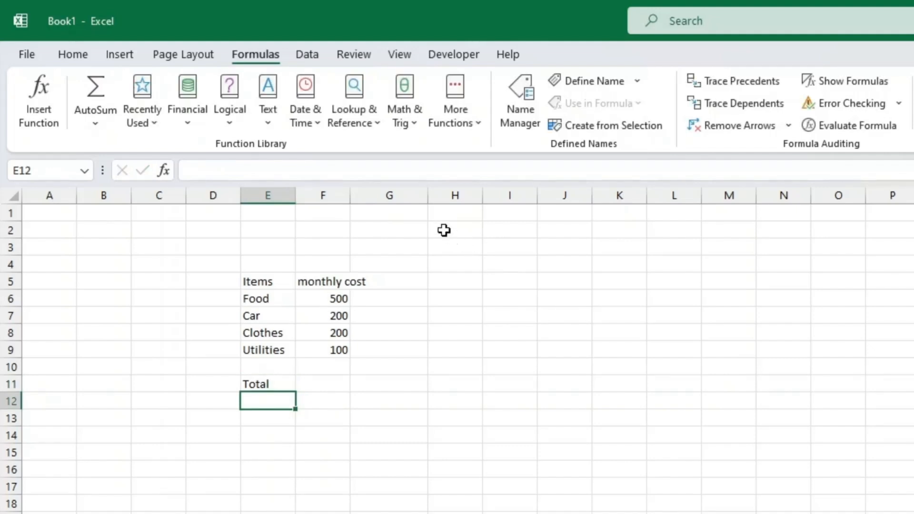
drag(350, 195, 387, 198)
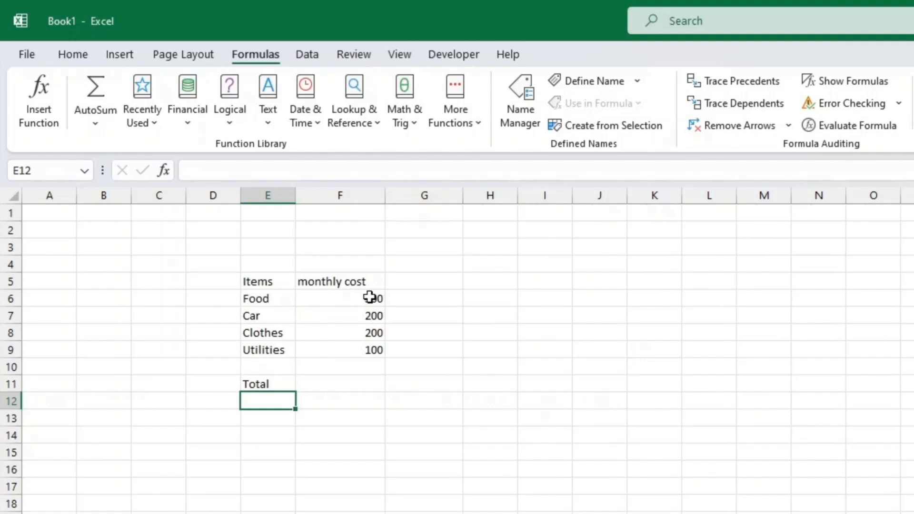
Calculate the total in F11 by adding the four cost cells individually with the formula =F6+F7+F8+F9.
click(339, 380)
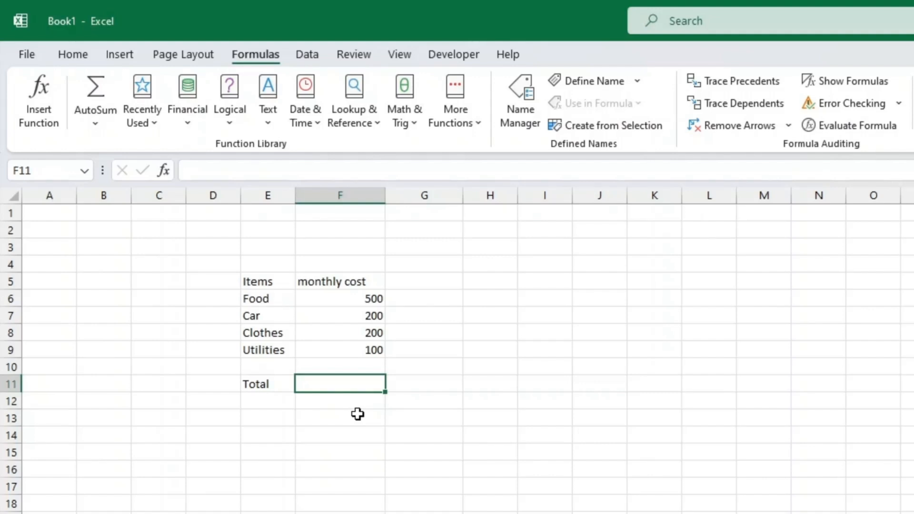
text(=)
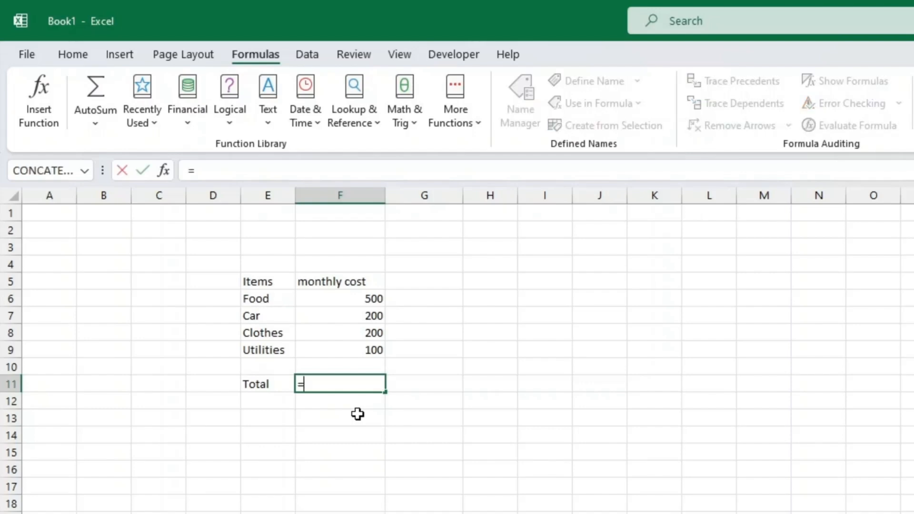
key(Up)
key(Up)
key(Up)
key(Up)
key(Up)
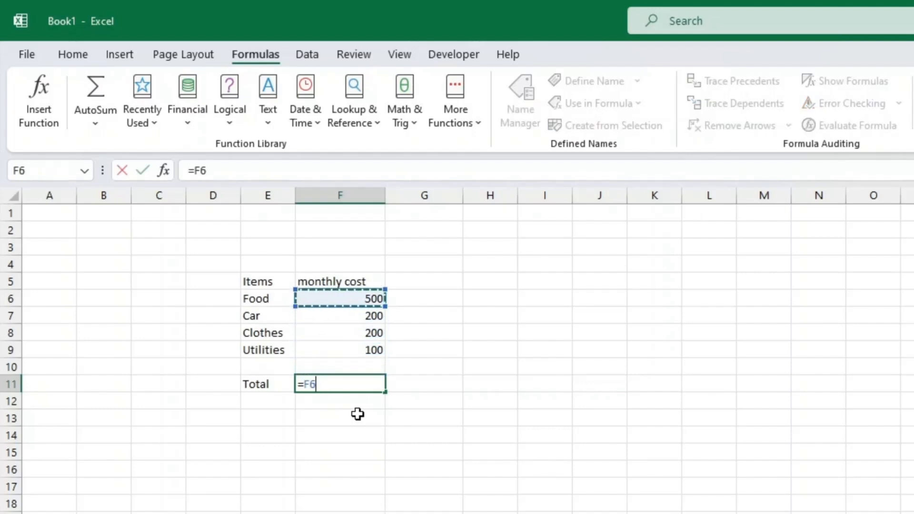
text(+)
key(Up)
key(Up)
key(Up)
key(Up)
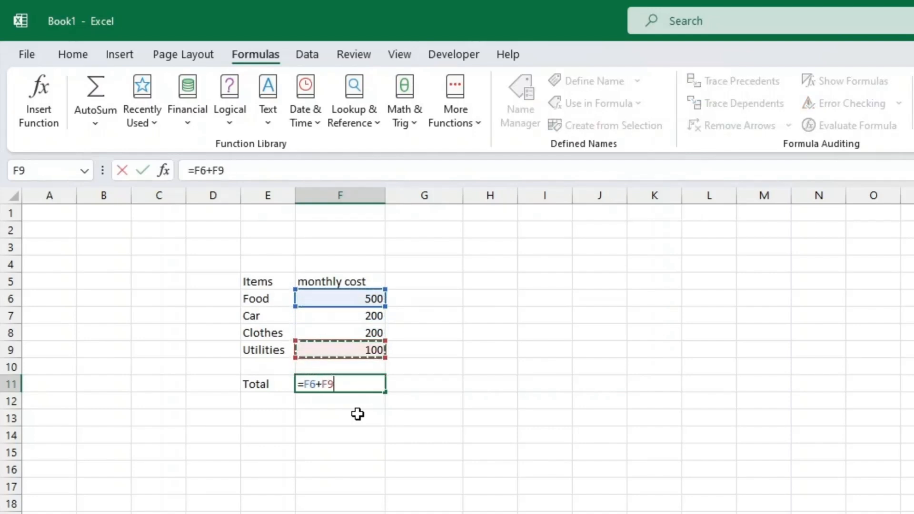
text(+)
key(Up)
key(Up)
key(Up)
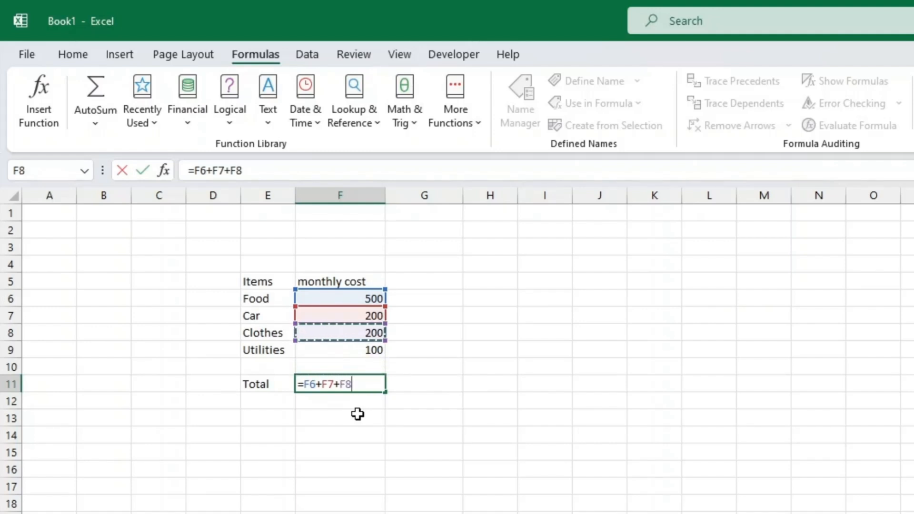
text(+)
key(Up)
key(Up)
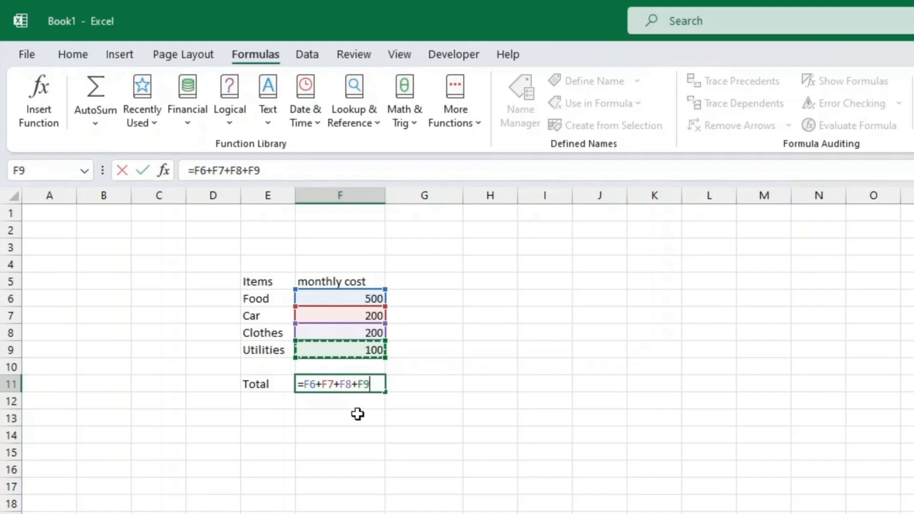
key(Return)
key(Up)
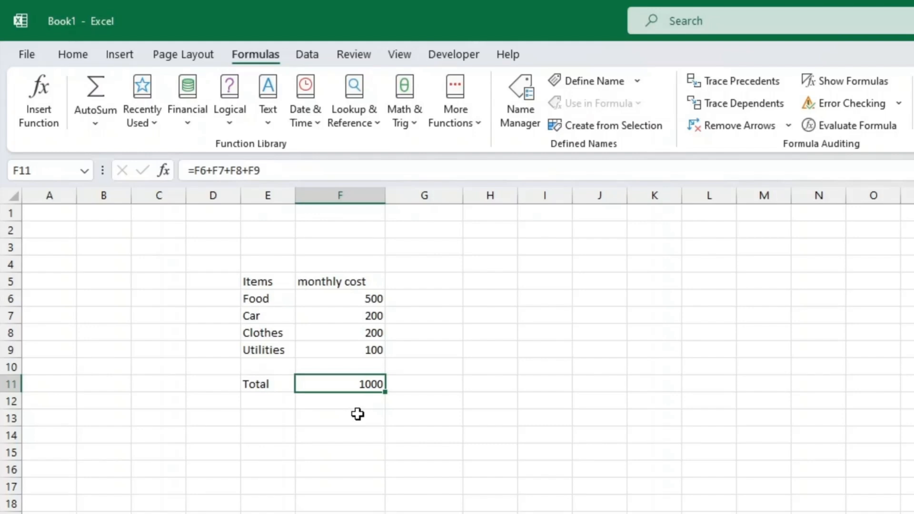
drag(362, 299, 363, 350)
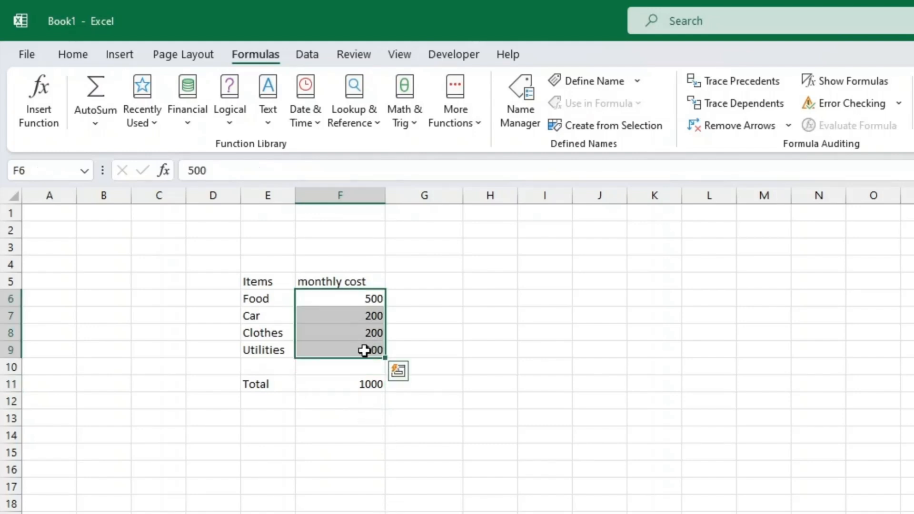
click(347, 381)
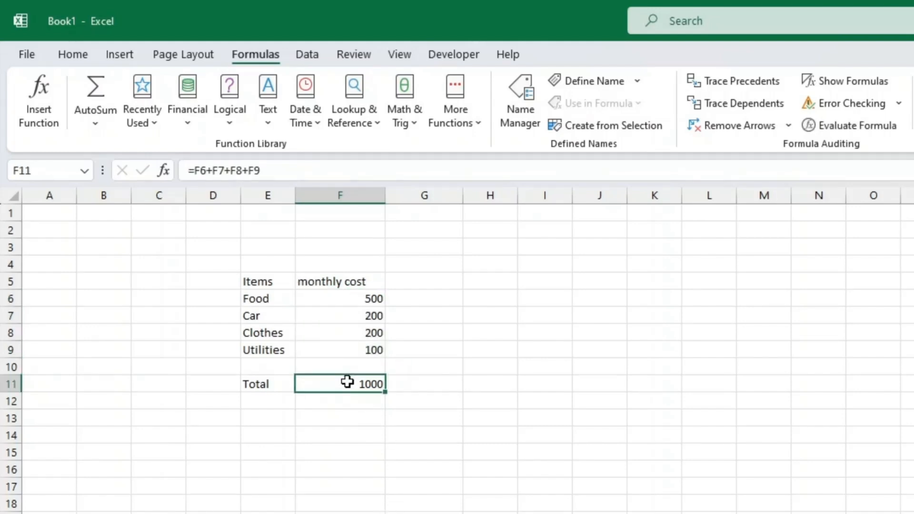
Calculate the total in F13 with the SUM function, listing each cost cell separately: =SUM(F6,F7,F8,F9).
key(Down)
key(Down)
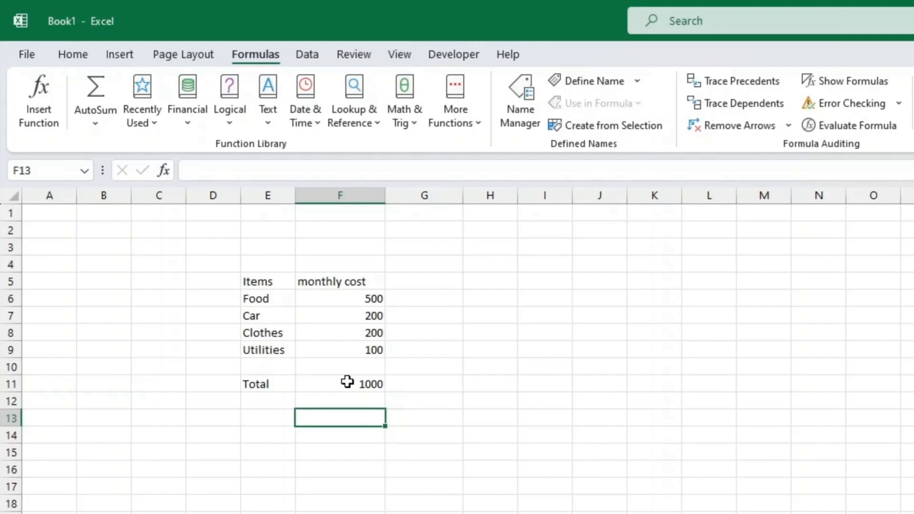
text(=SUM)
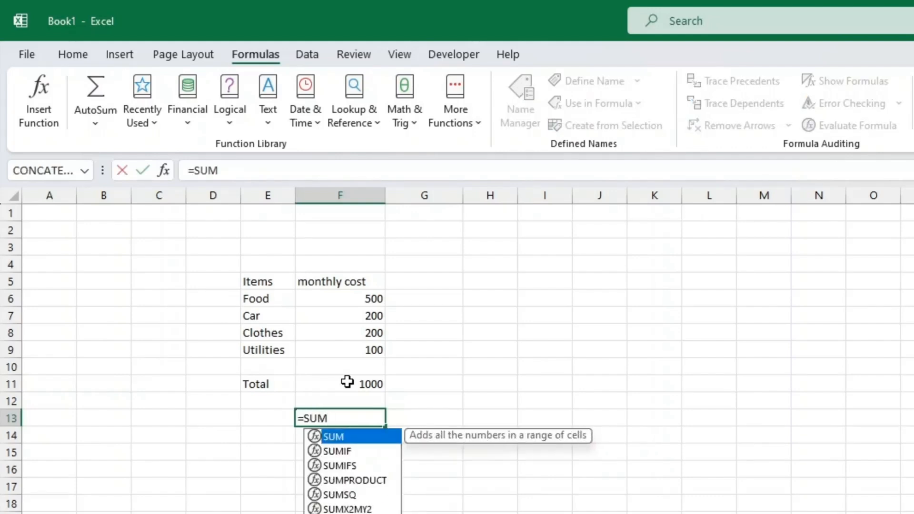
text(()
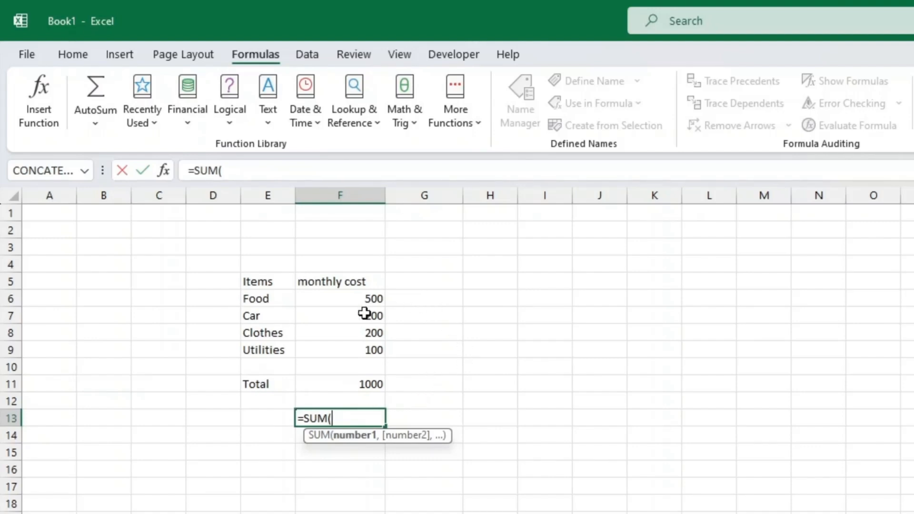
click(337, 300)
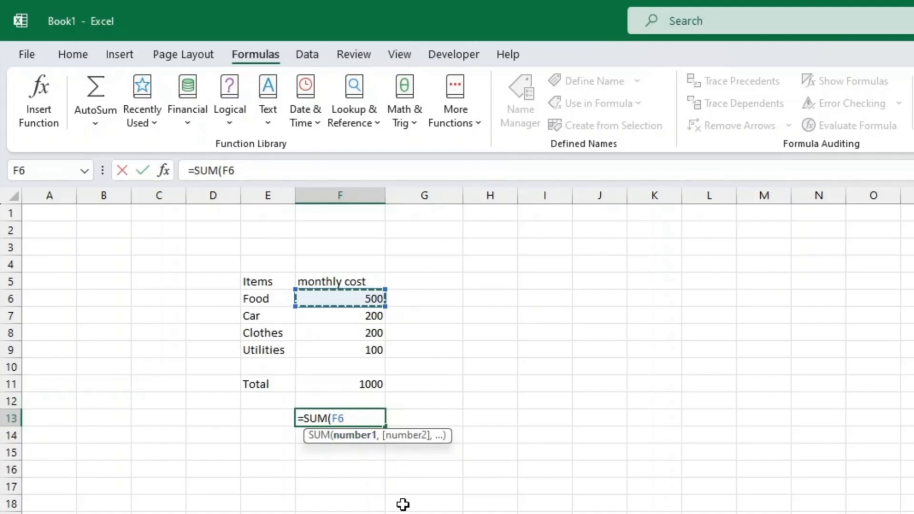
text(,)
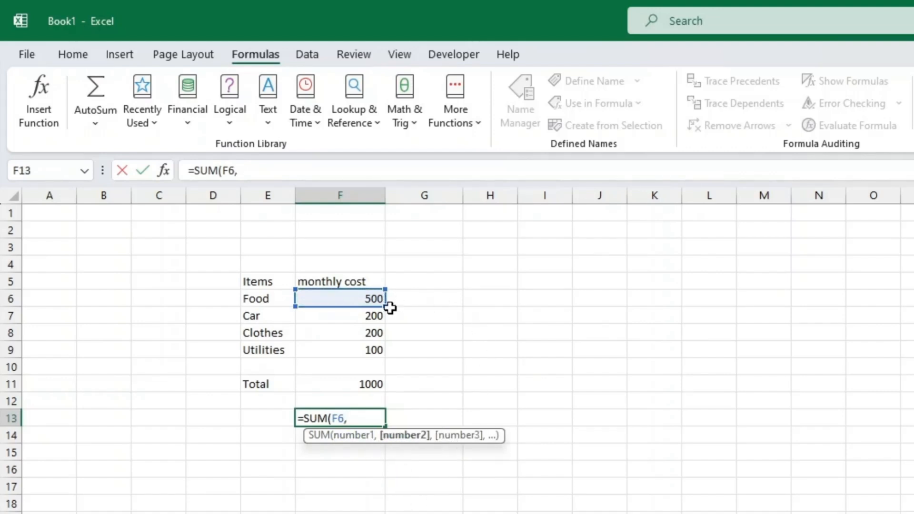
click(365, 315)
text(,)
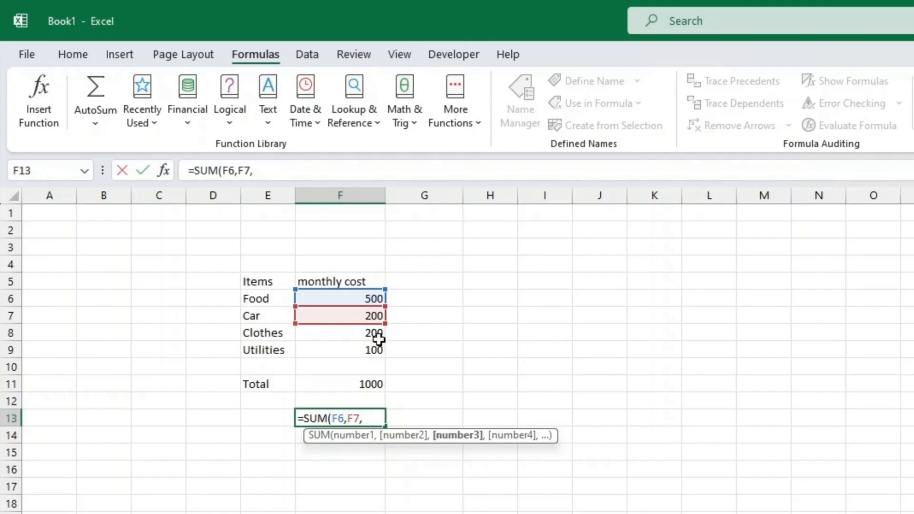
click(378, 333)
text(,)
click(367, 349)
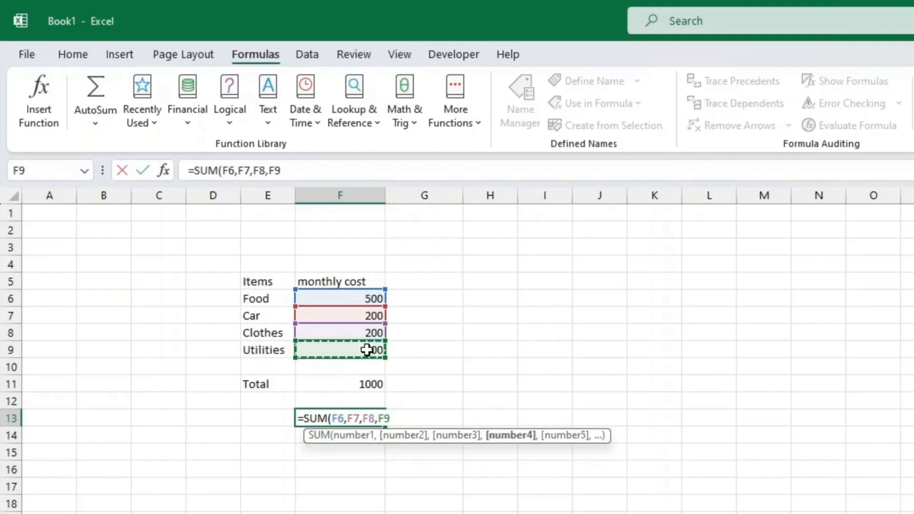
text())
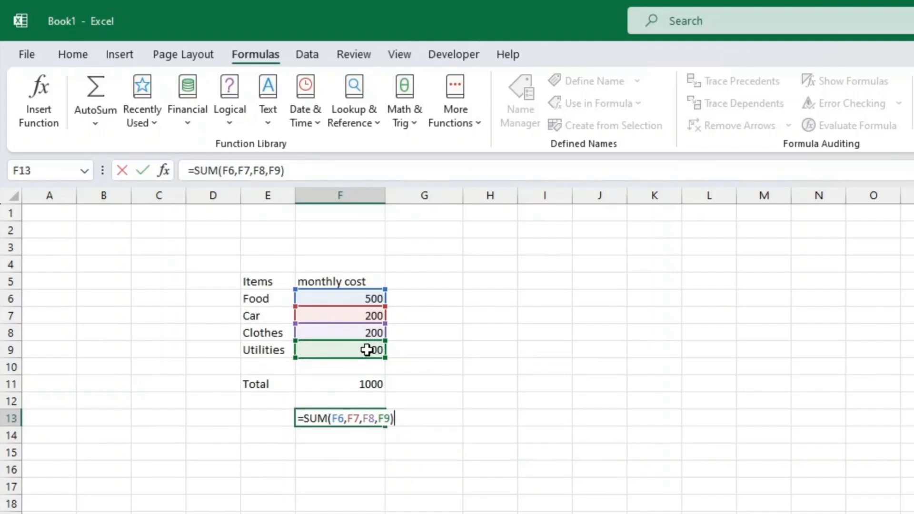
key(Return)
key(Up)
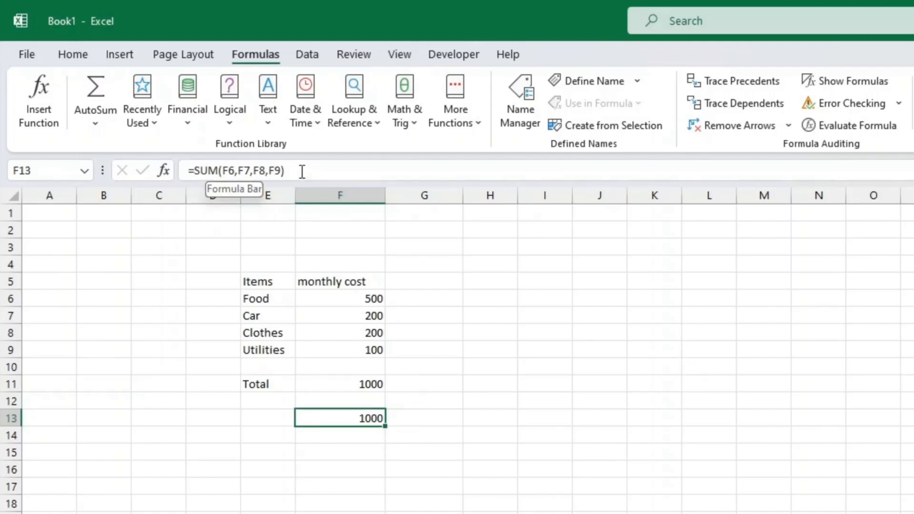
Examine the SUM formula in F13 and review its individual arguments in the Function Arguments dialog.
double_click(361, 421)
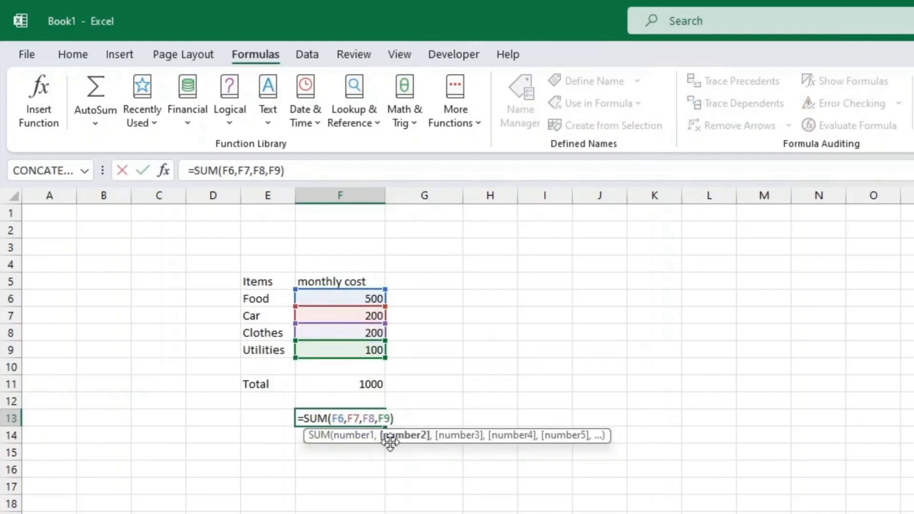
key(Return)
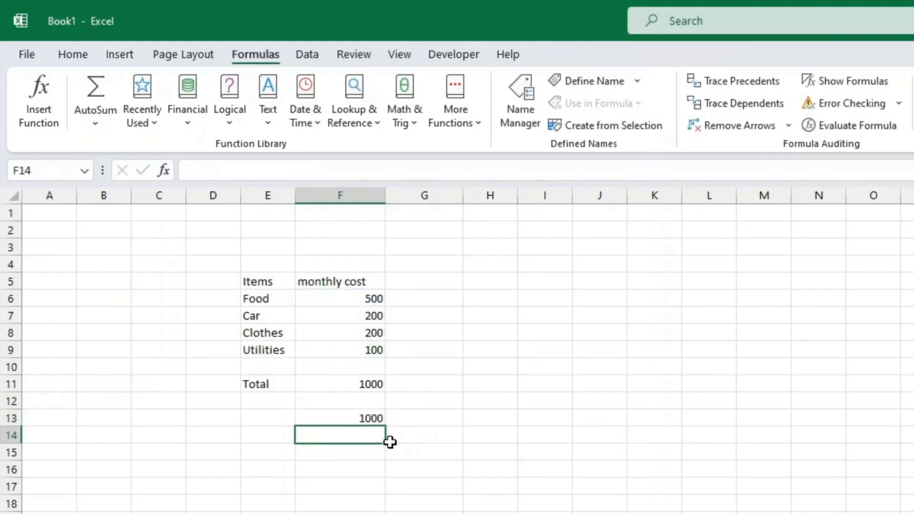
click(369, 417)
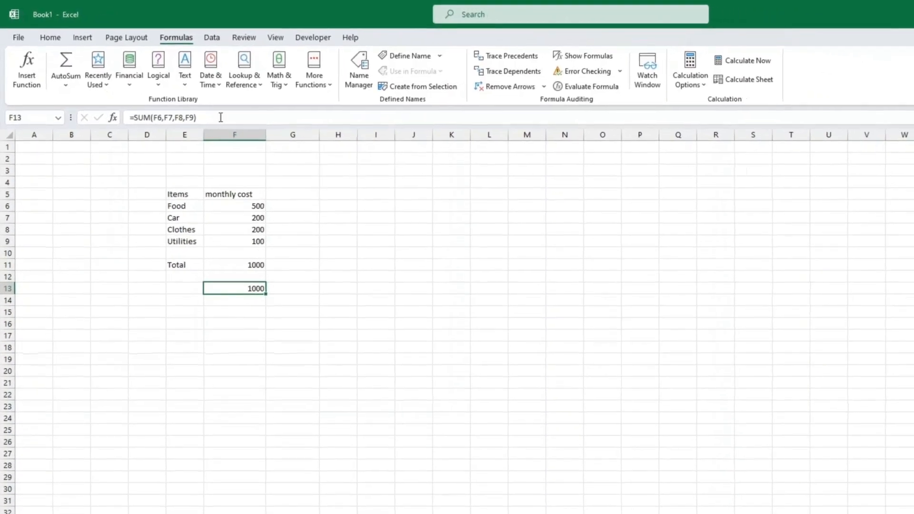
click(191, 117)
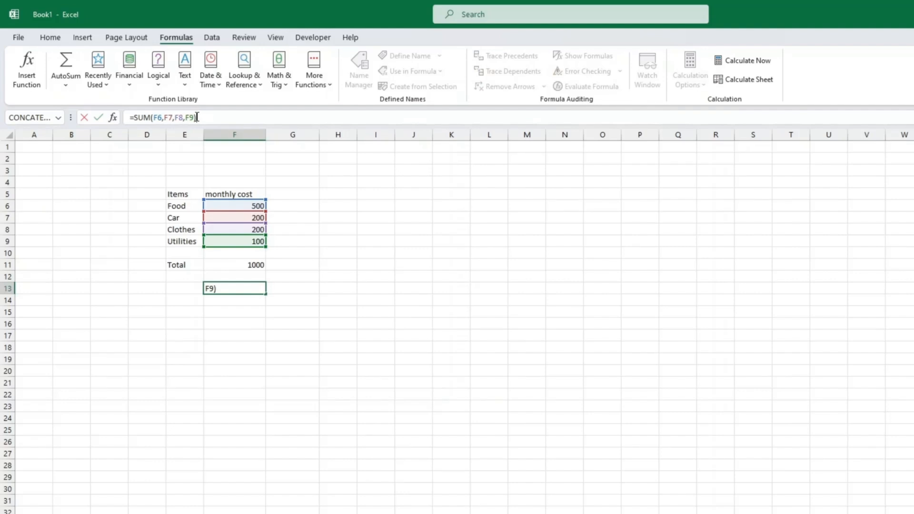
click(114, 117)
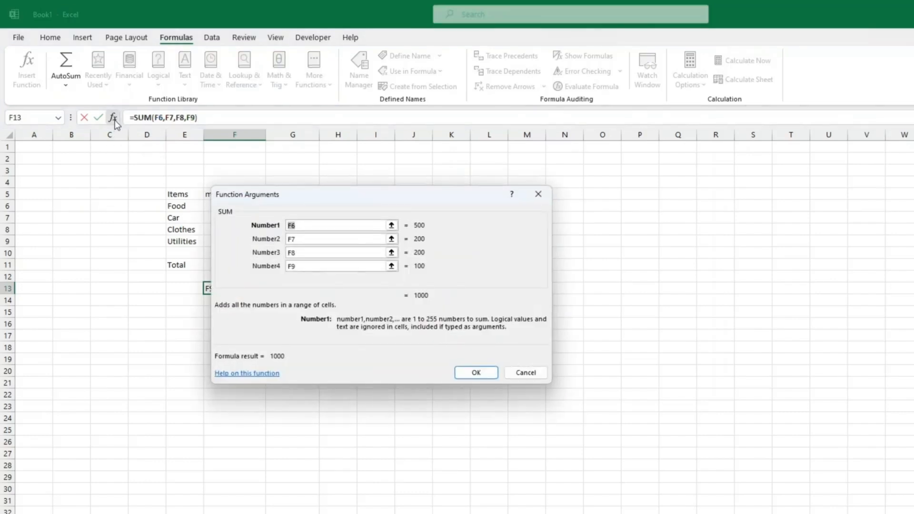
drag(353, 192, 391, 206)
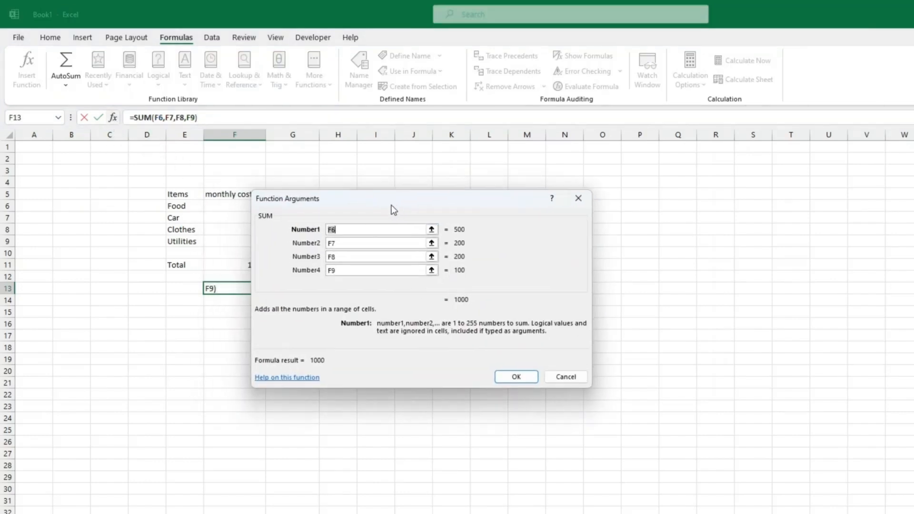
click(359, 270)
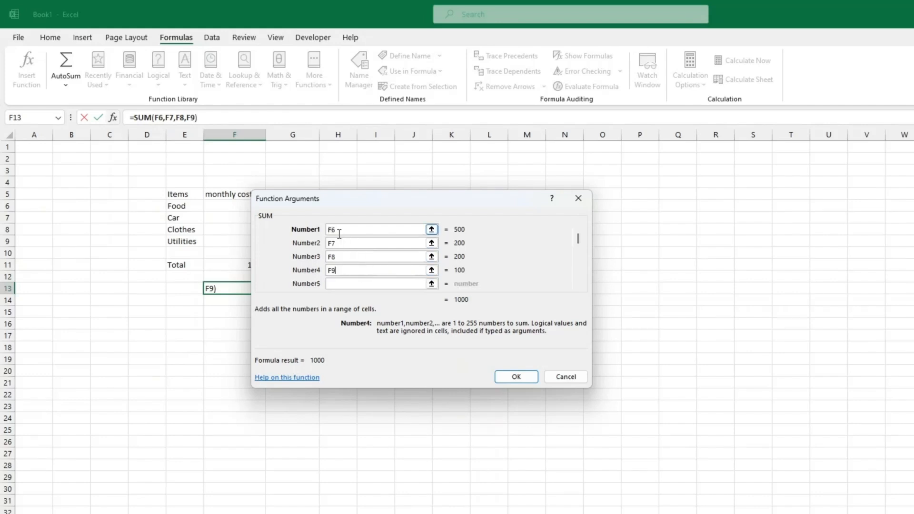
Try adding F7 as a fifth argument of the SUM in F13, remove it again and close the function arguments.
click(342, 283)
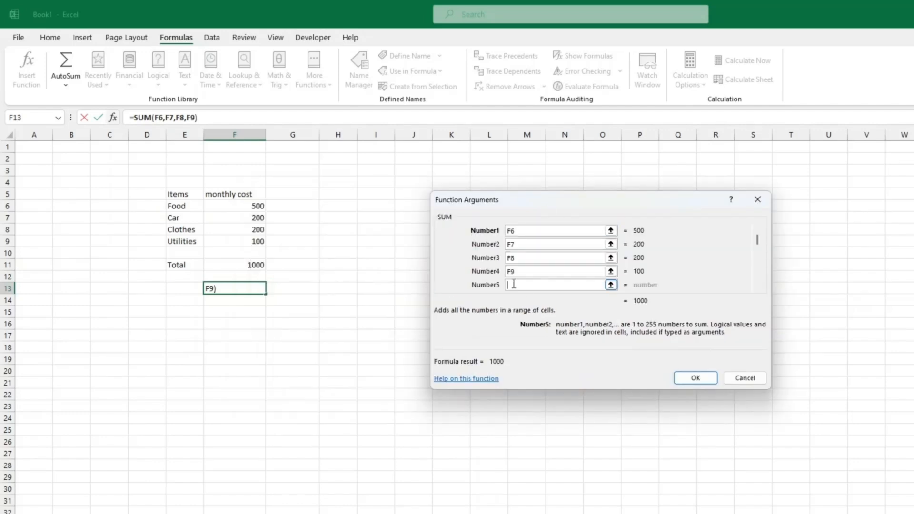
click(254, 218)
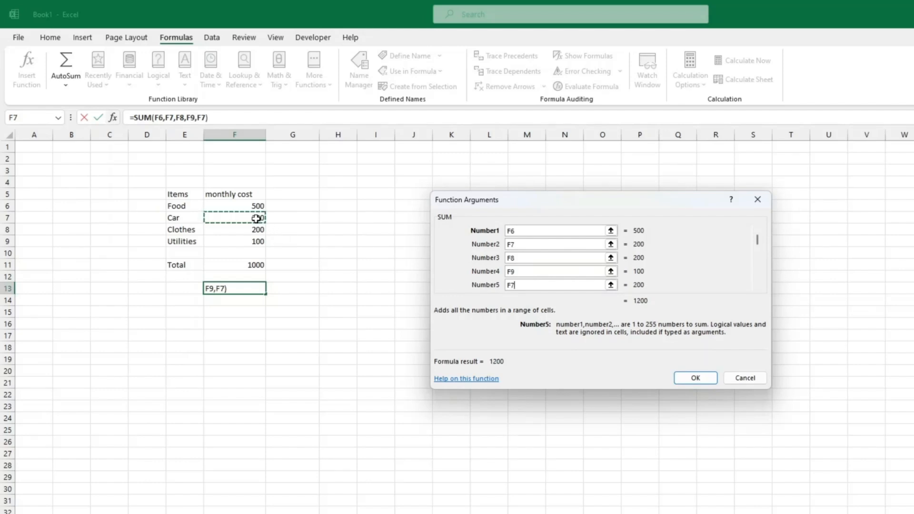
scroll(540, 261, down, 1)
key(BackSpace)
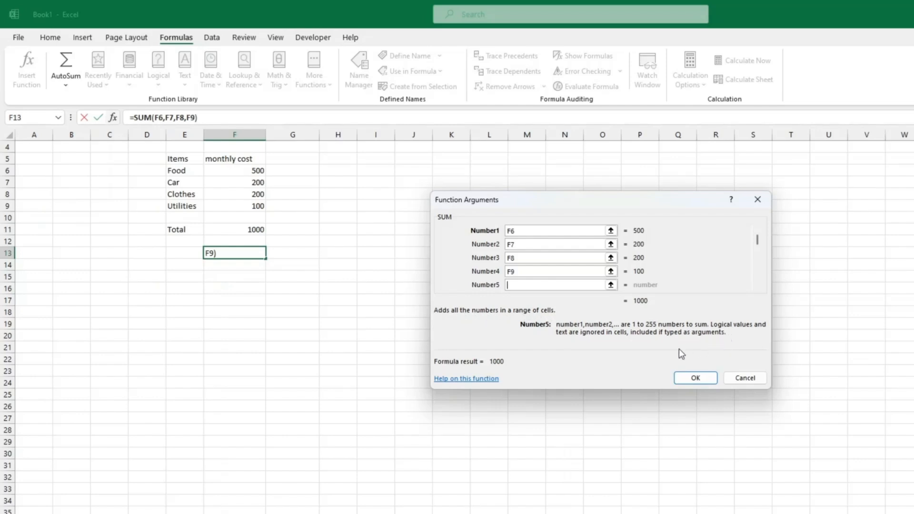
click(461, 380)
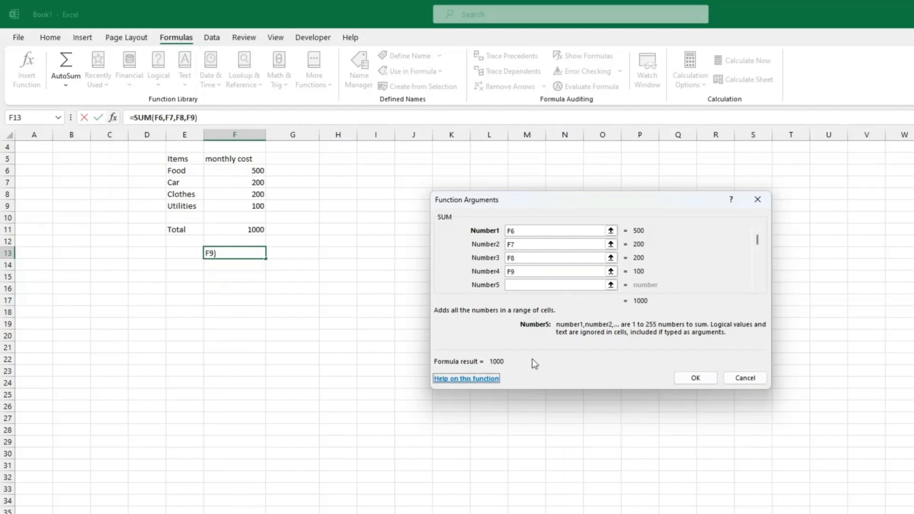
click(480, 387)
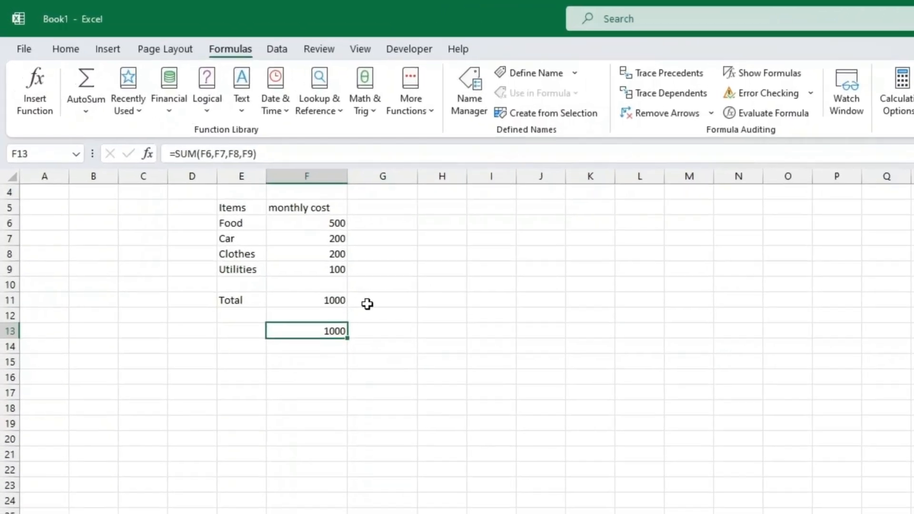
Examine the F13 total and the four monthly costs, selecting F6:F9 as one continuous range.
click(299, 244)
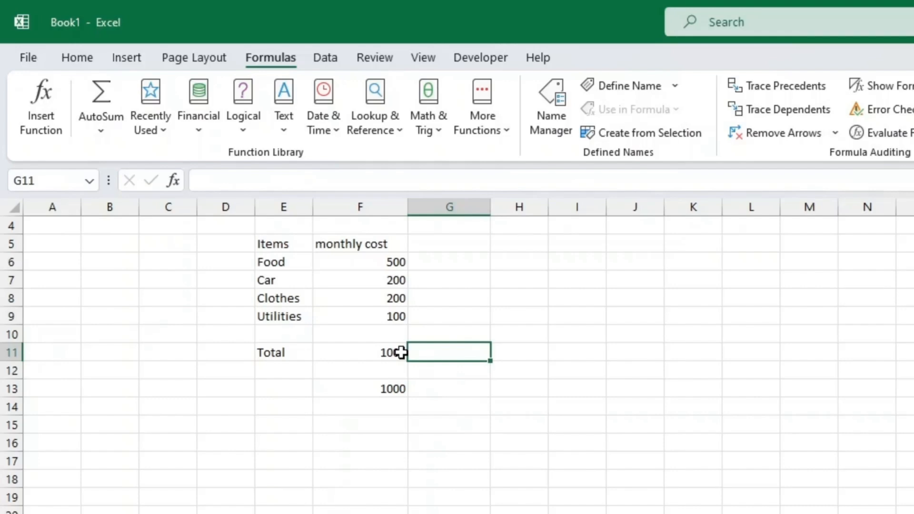
click(381, 385)
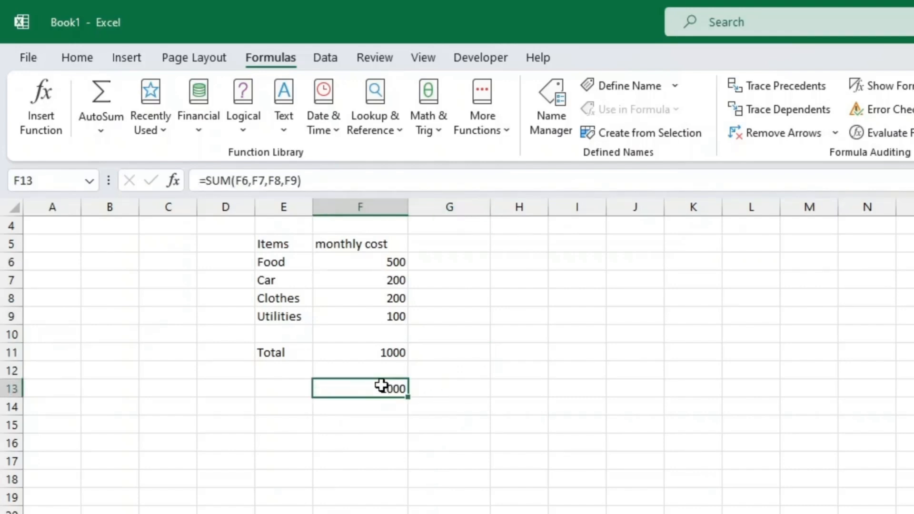
click(378, 425)
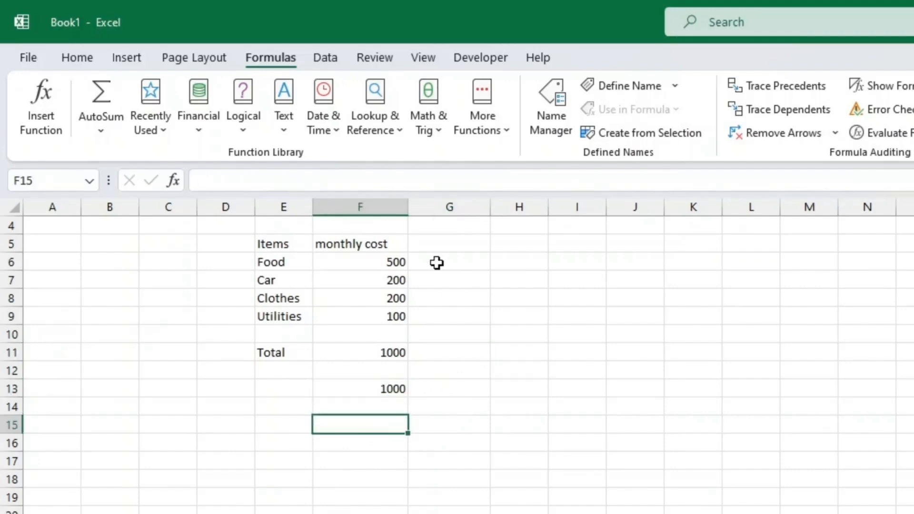
drag(380, 262, 380, 322)
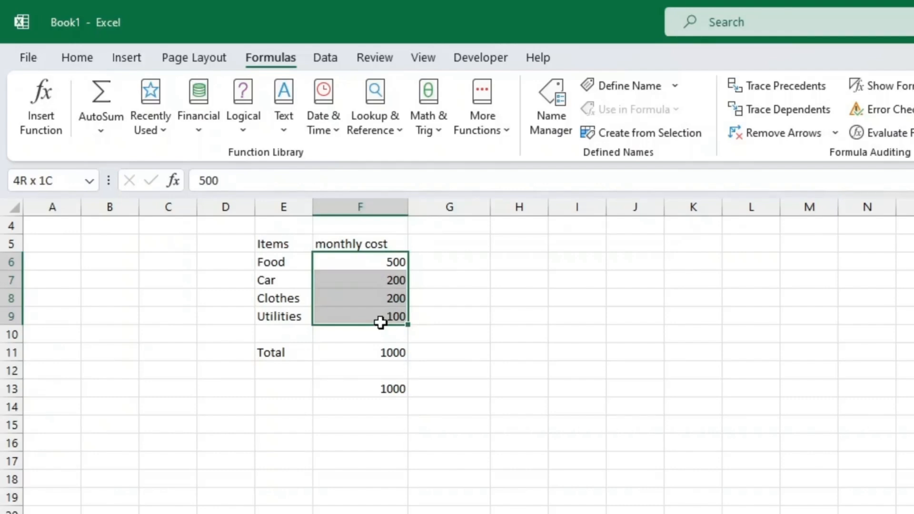
click(381, 425)
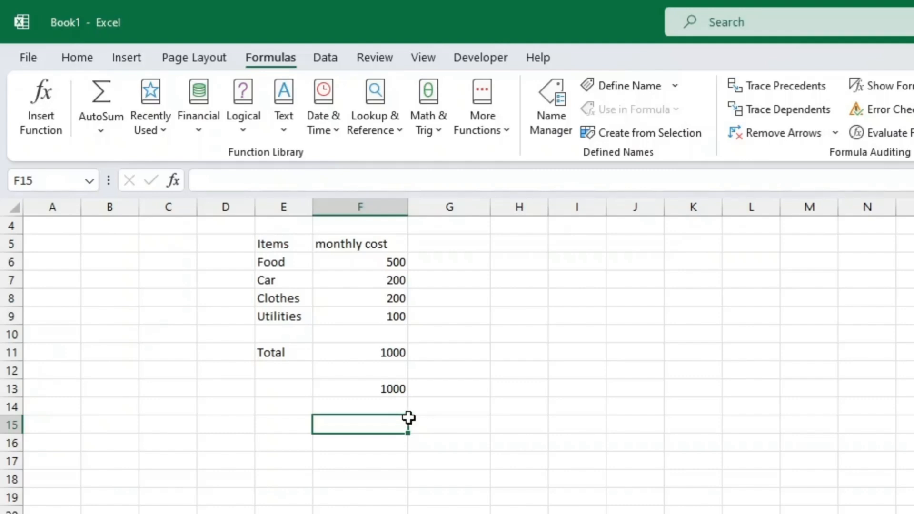
click(393, 258)
drag(393, 258, 397, 314)
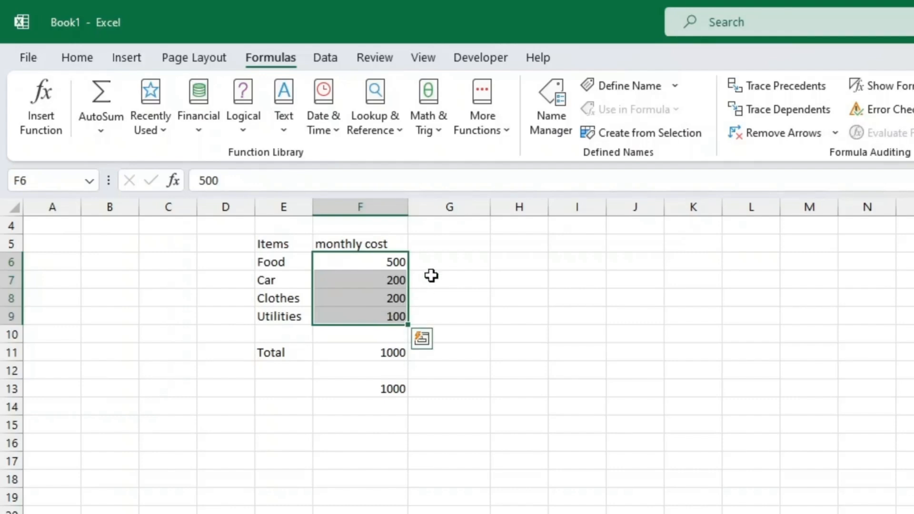
Enter trial values 333 in G6 and 444 in G7, select the block F6:G7 and clear the two trial values.
click(437, 261)
text(333)
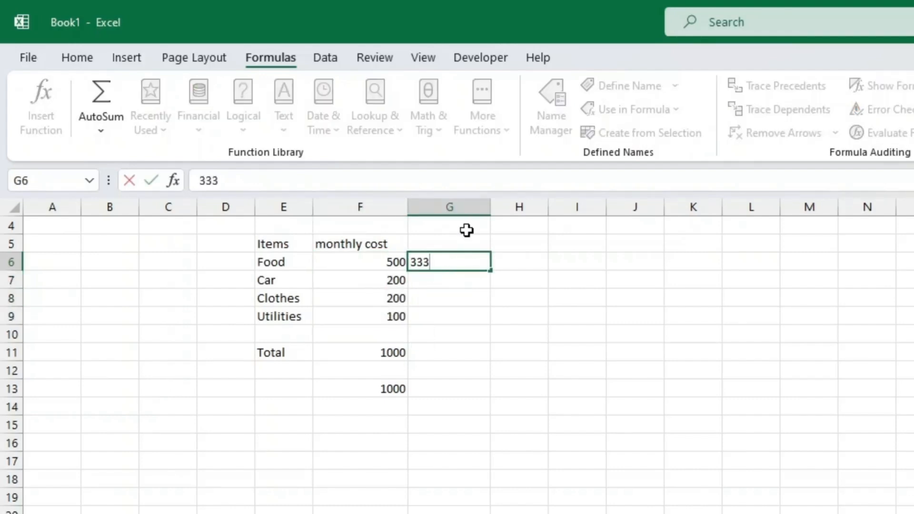
key(Return)
text(444)
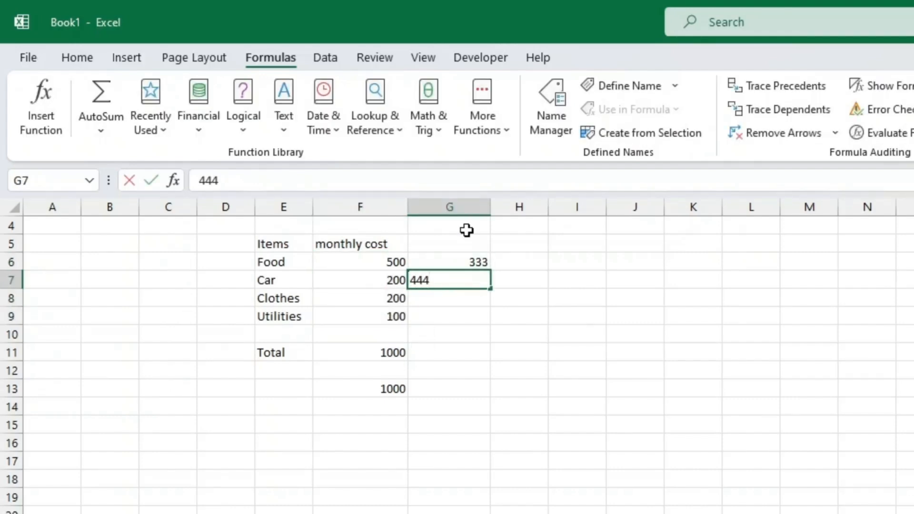
key(Return)
drag(396, 257, 452, 274)
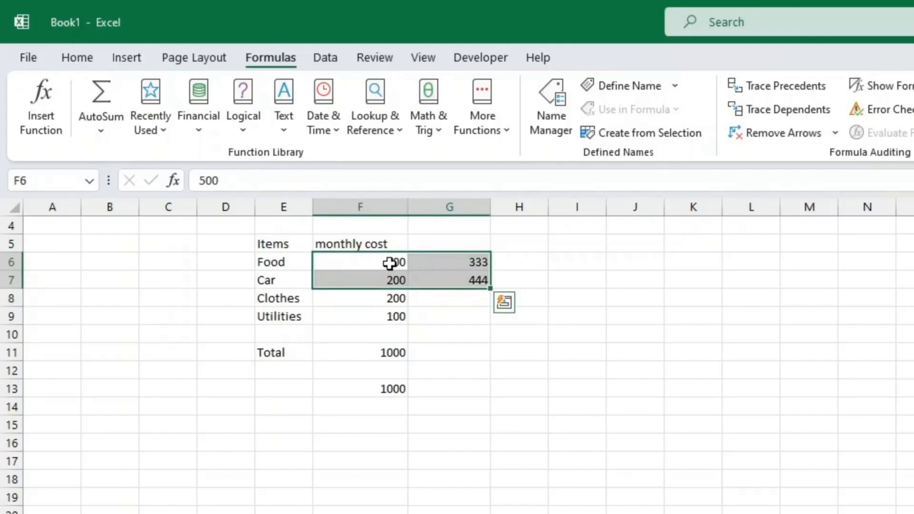
drag(390, 263, 450, 281)
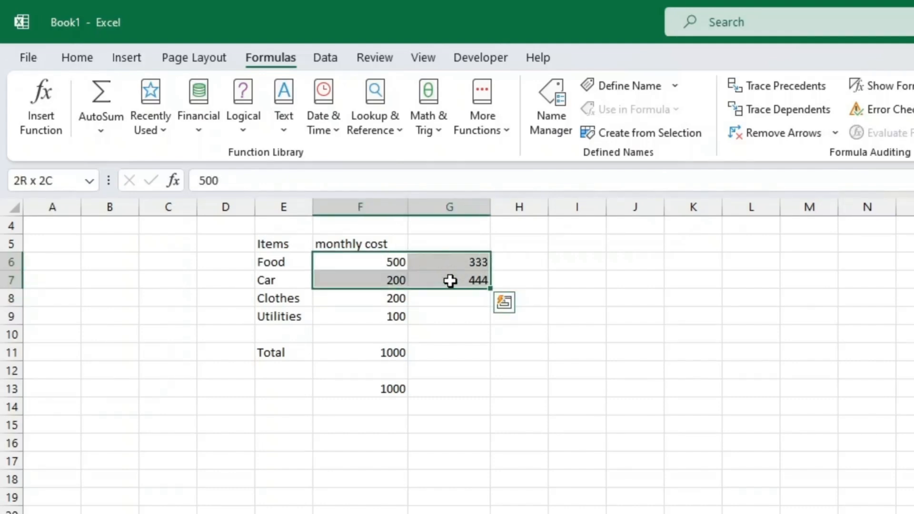
click(457, 280)
drag(396, 261, 398, 321)
Total the four monthly costs in F15 with a SUM over the range F6:F9.
click(401, 427)
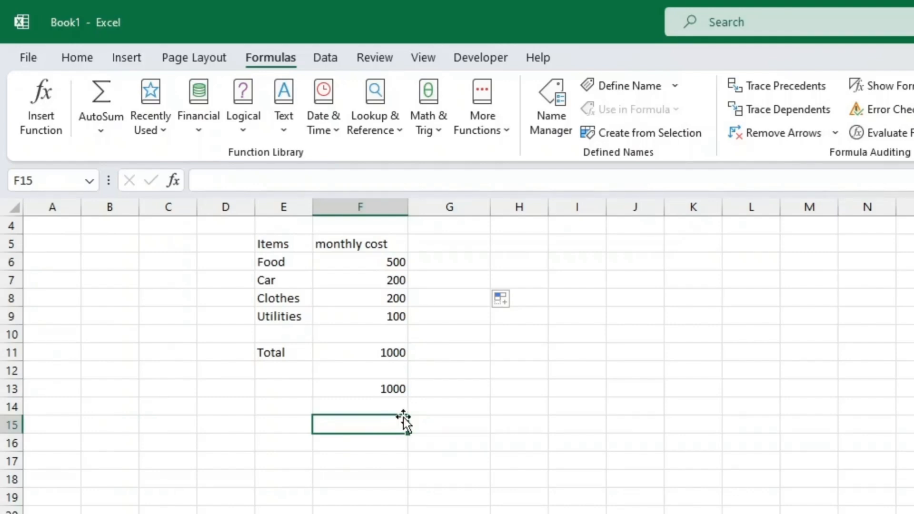
text(=sum)
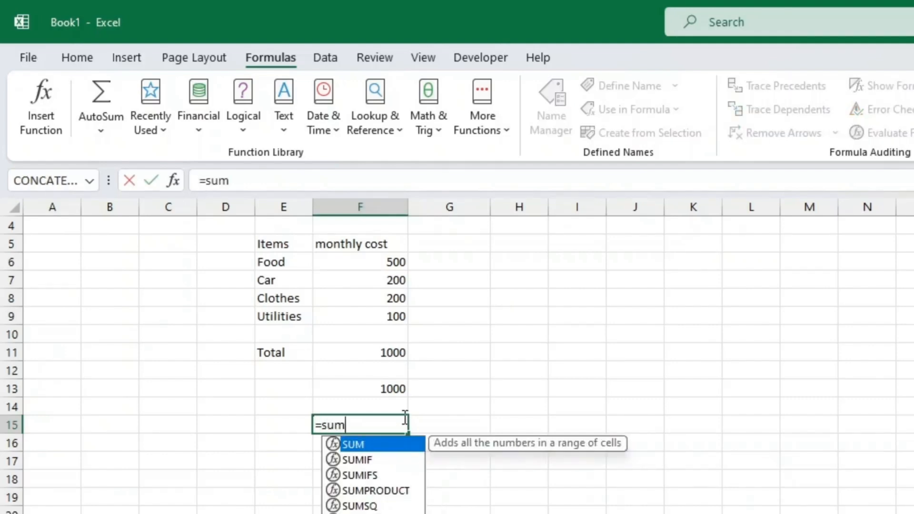
text(()
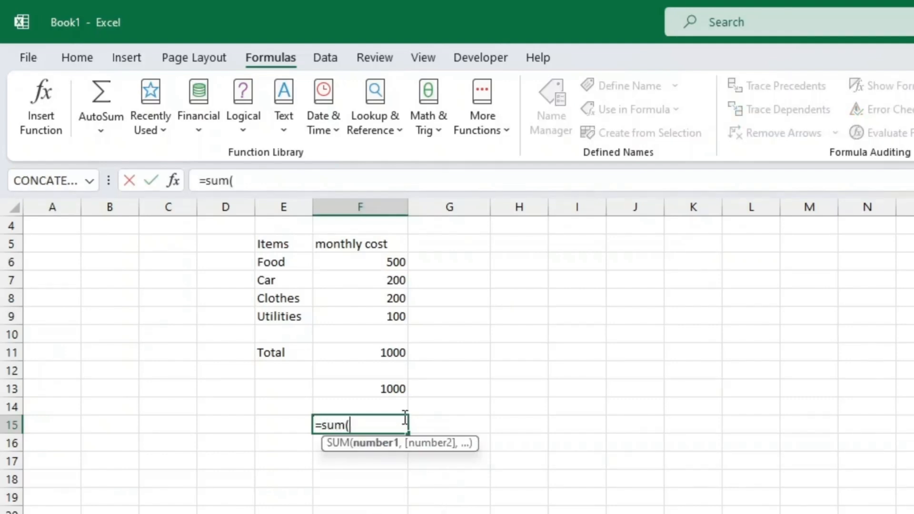
click(375, 261)
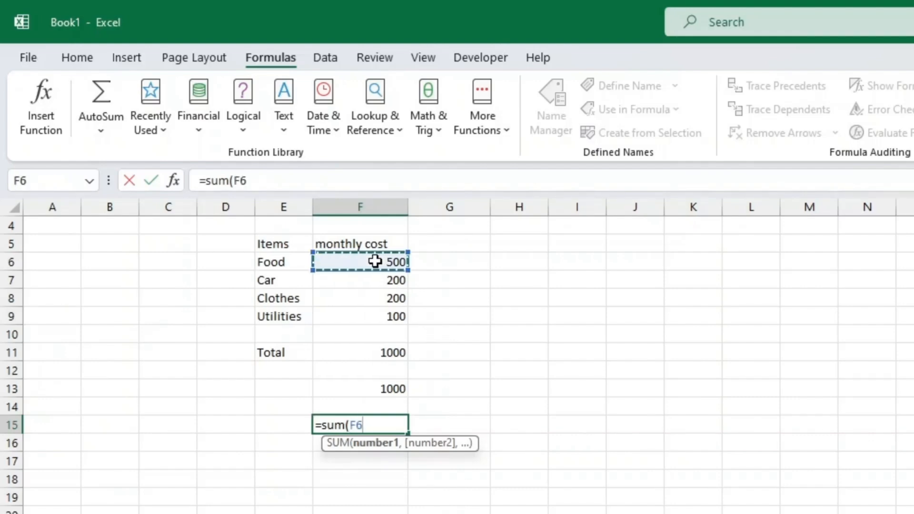
drag(375, 261, 377, 314)
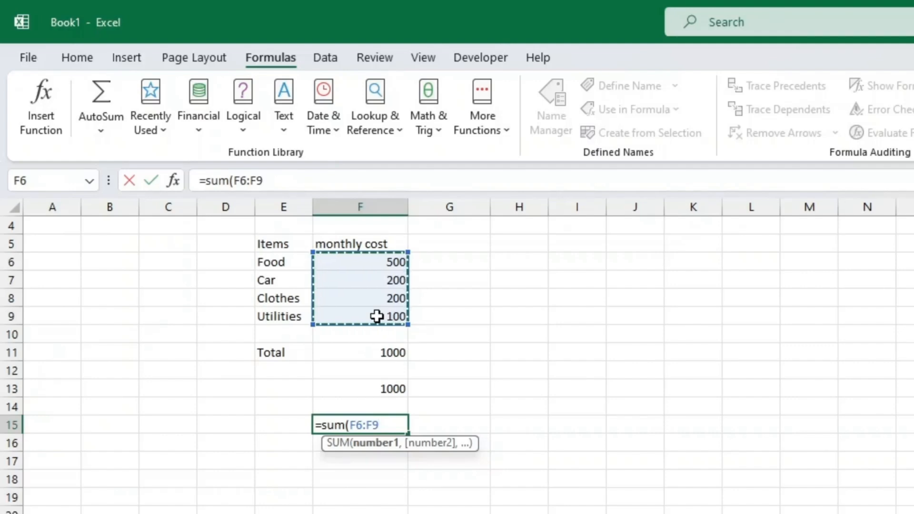
text())
key(Return)
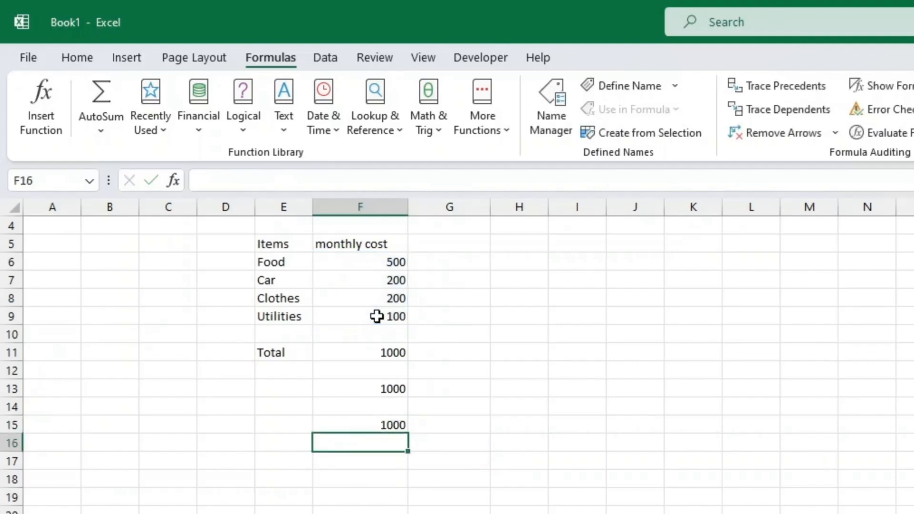
key(Up)
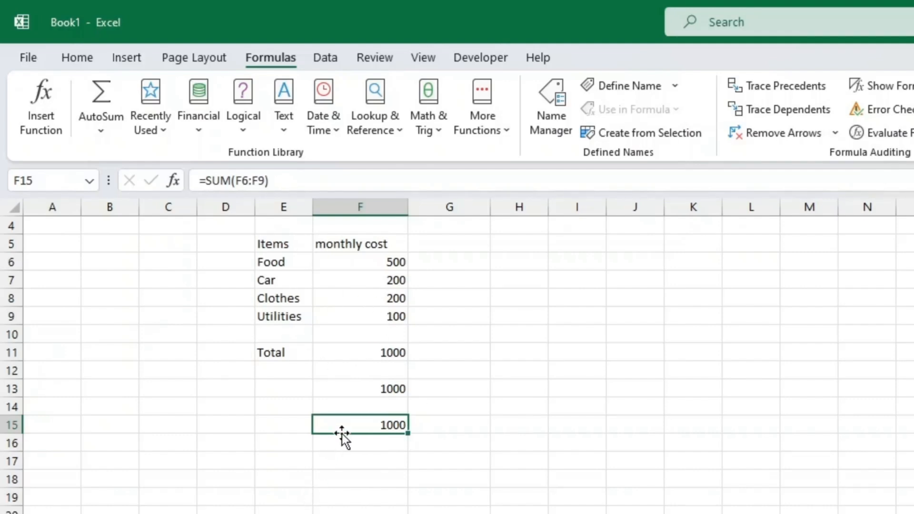
Add the column heading "Shared cost?" in G5, beside the monthly cost heading.
click(449, 262)
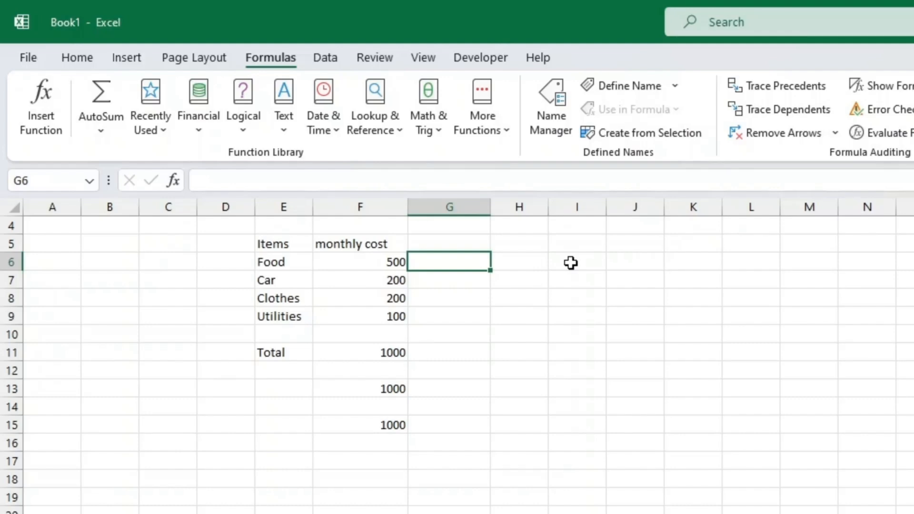
key(Up)
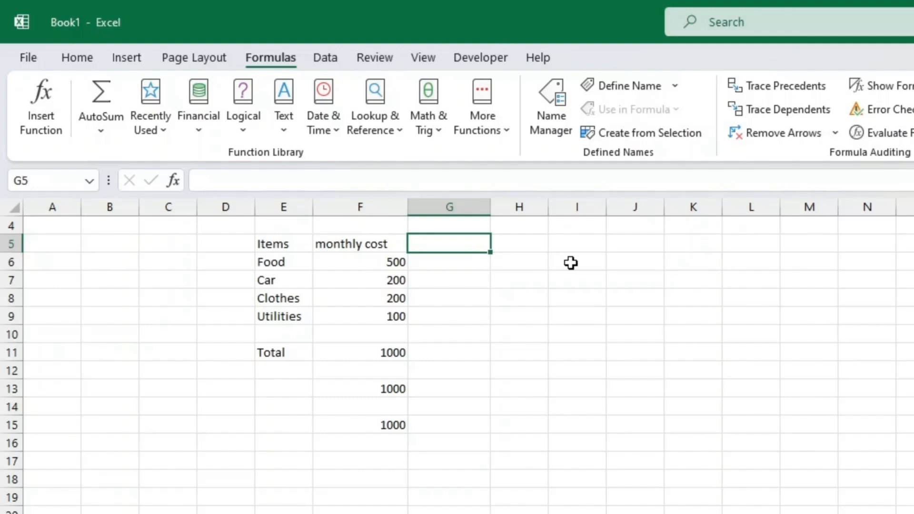
text(Sh)
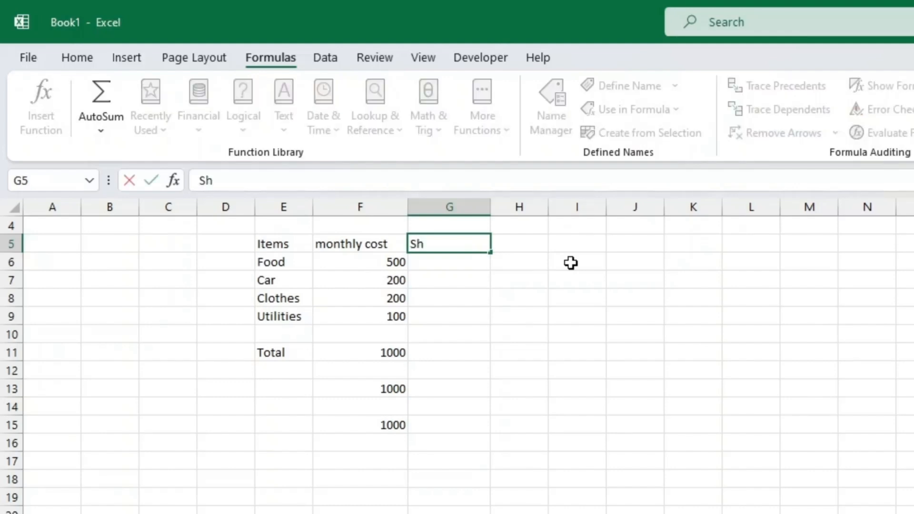
key(Escape)
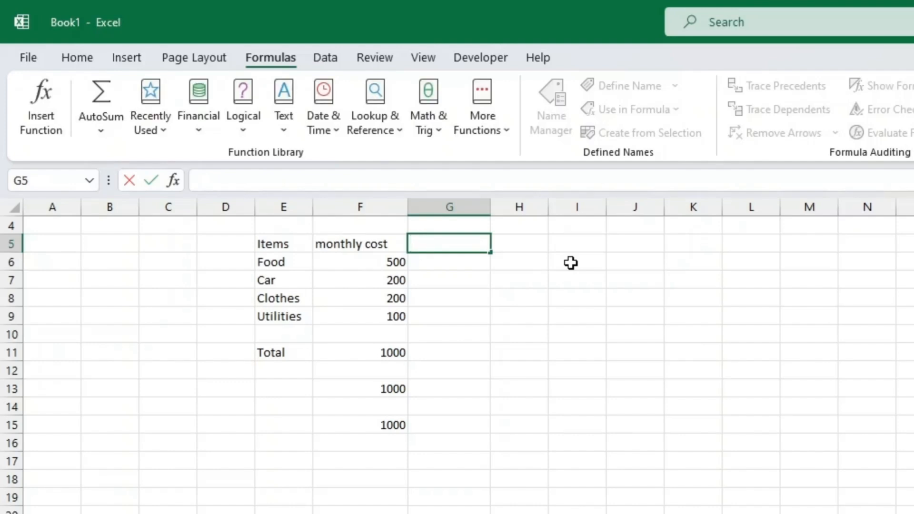
text(Share)
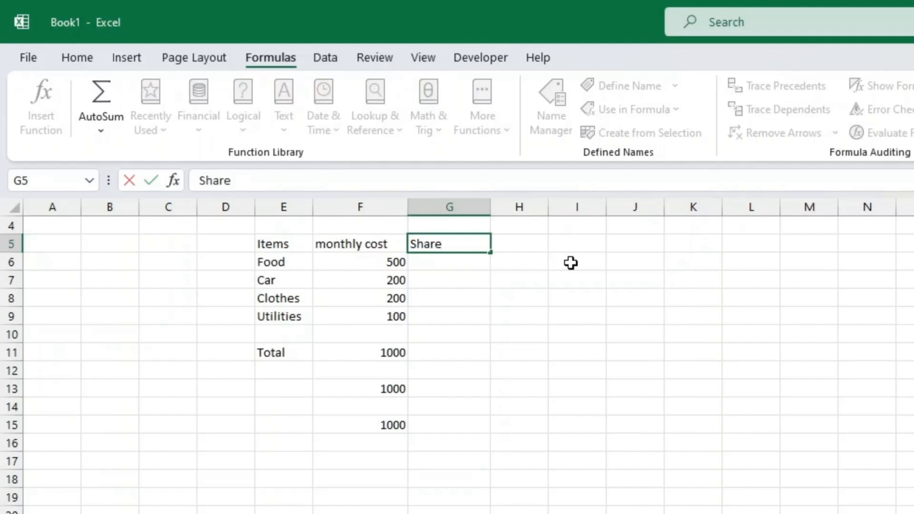
text(d cost?)
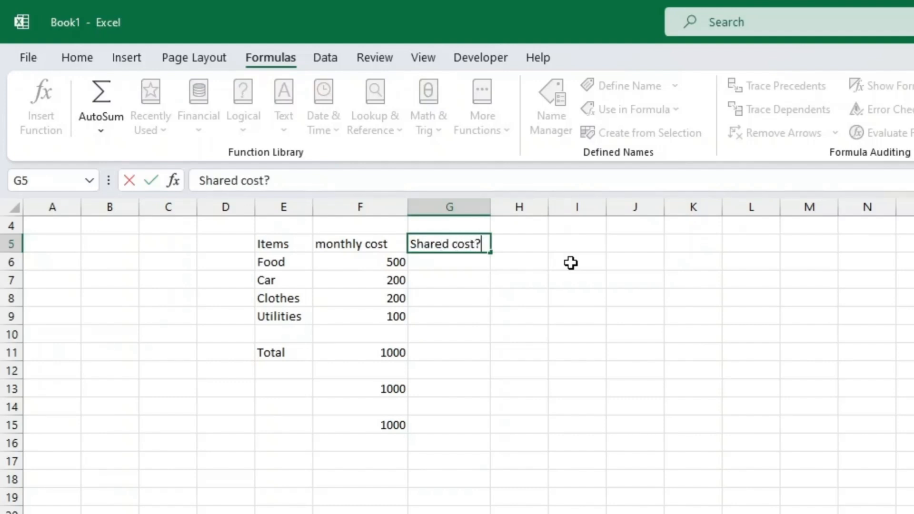
key(Return)
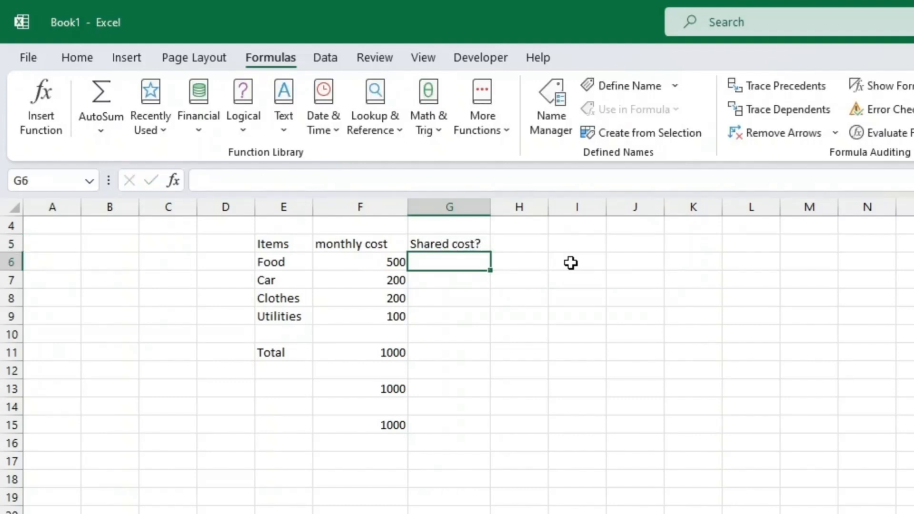
Fill the shared-cost column with Y for Food, N for Car, N for Clothes and Y for Utilities.
text(Y)
key(Return)
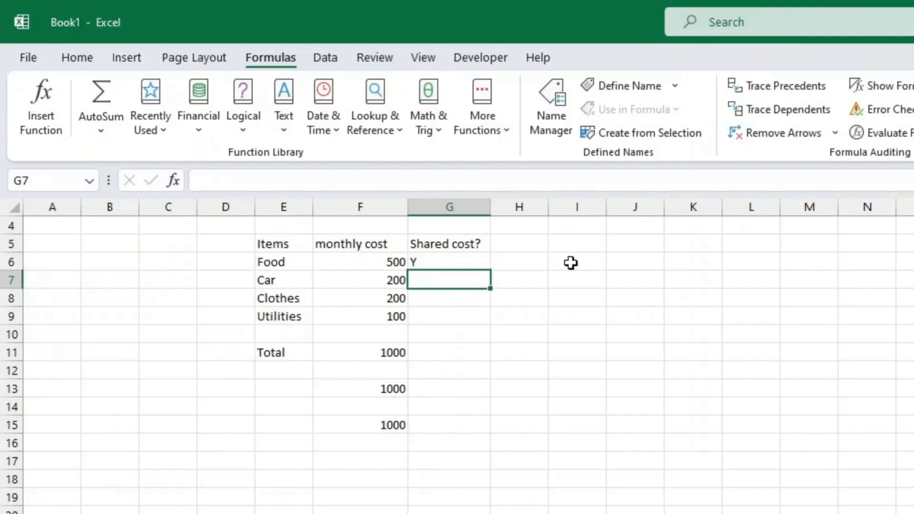
text(N)
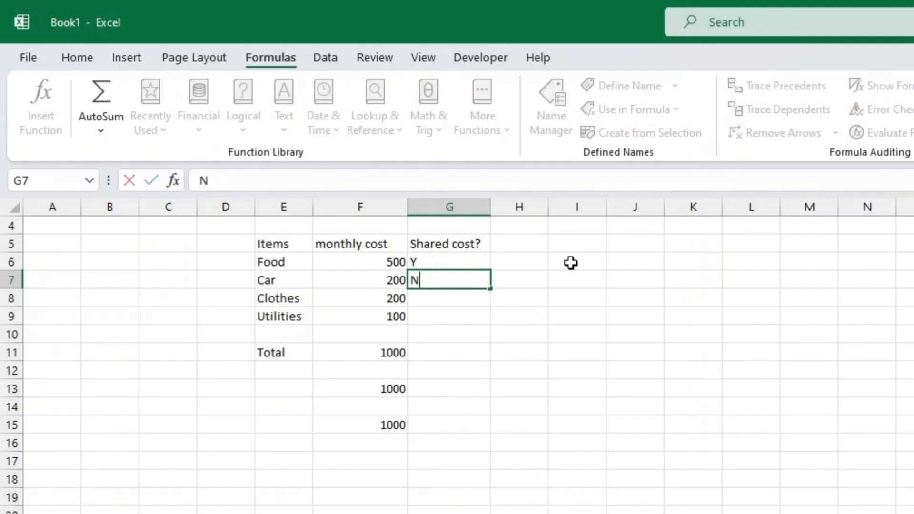
key(Return)
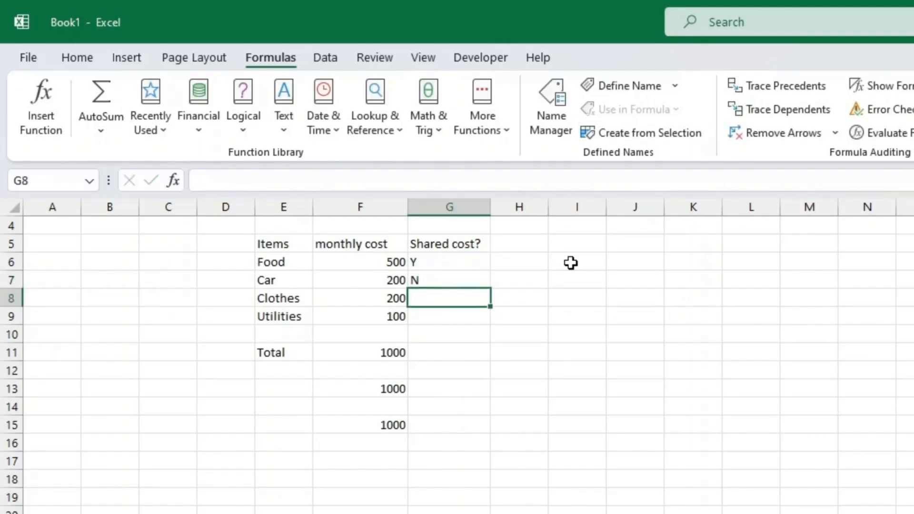
text(N)
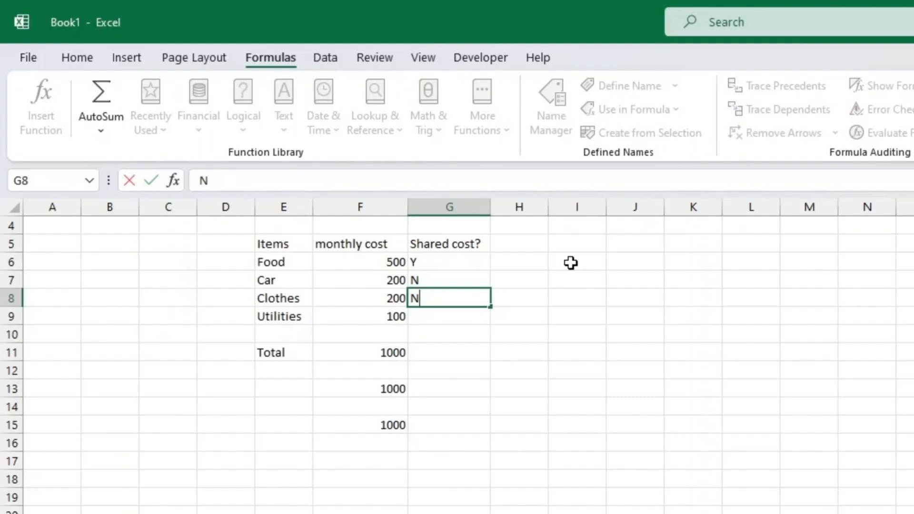
key(Return)
text(Y)
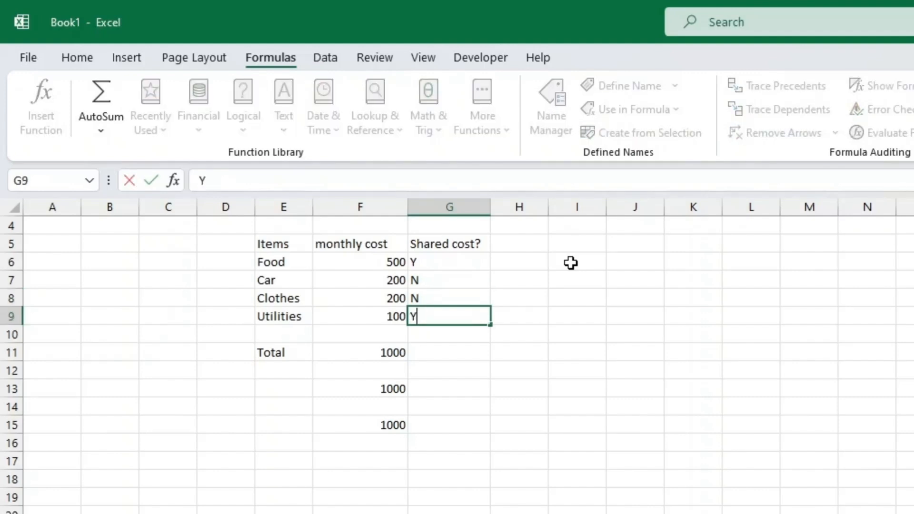
key(Return)
Center the Y and N entries in G6:G9 horizontally.
key(Up)
key(Up)
key(Up)
key(Up)
key(shift+Down)
key(shift+Down)
key(shift+Down)
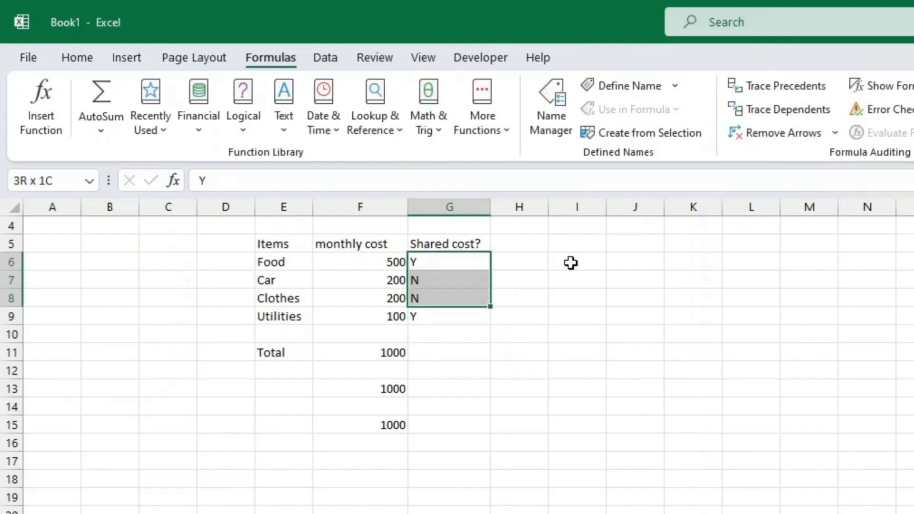
click(77, 58)
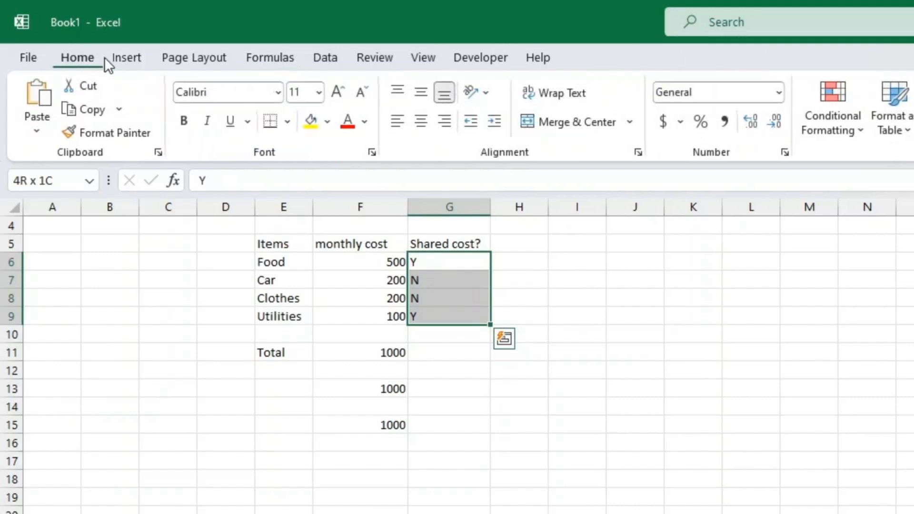
click(422, 121)
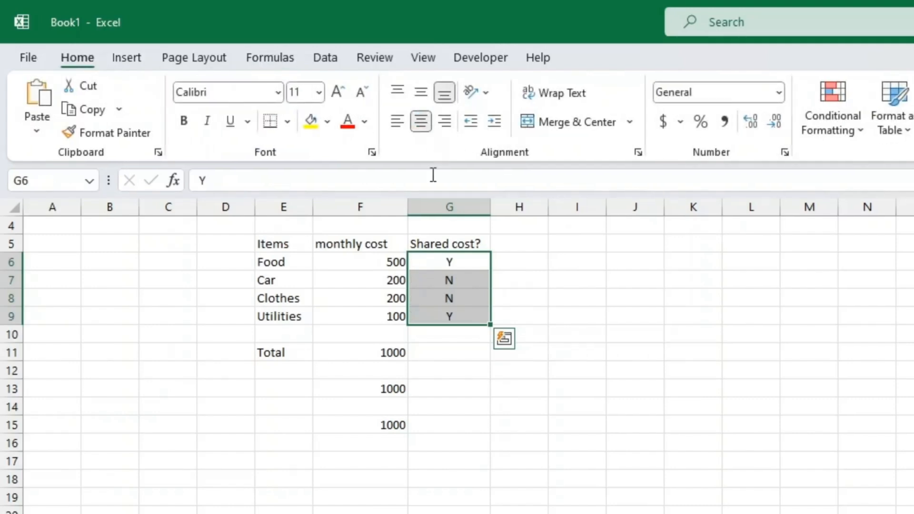
Add the column heading "cost per person" in H5.
click(520, 262)
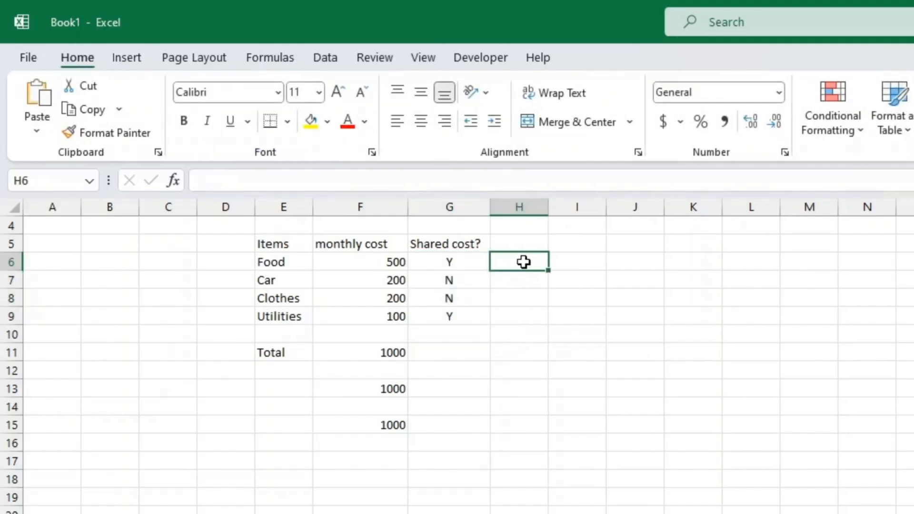
click(530, 243)
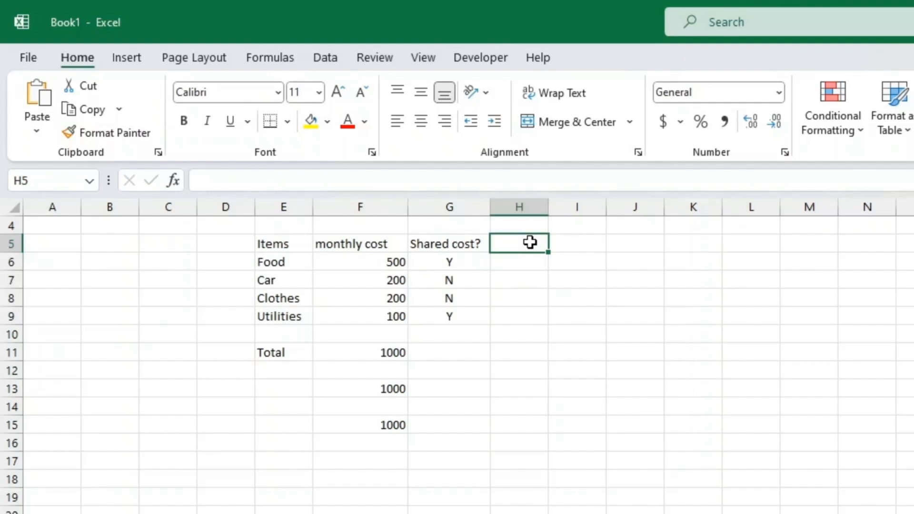
text(cost)
text(r person)
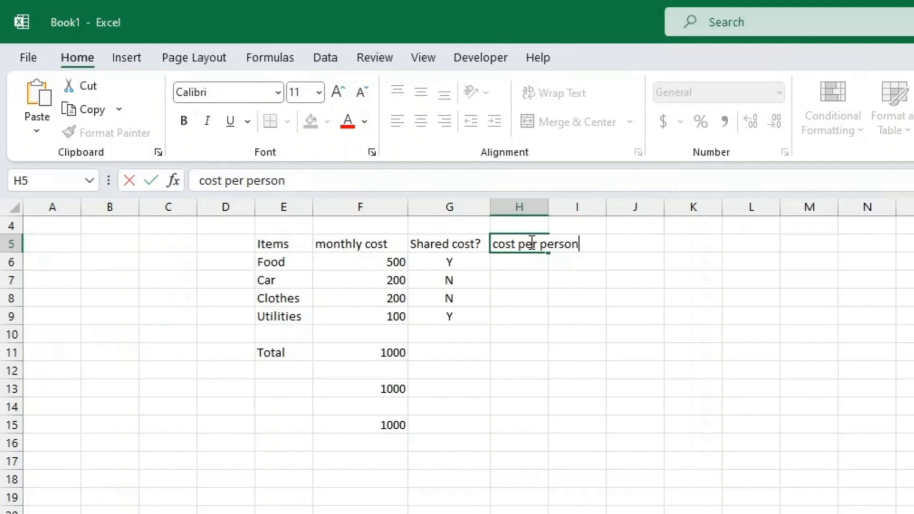
key(Return)
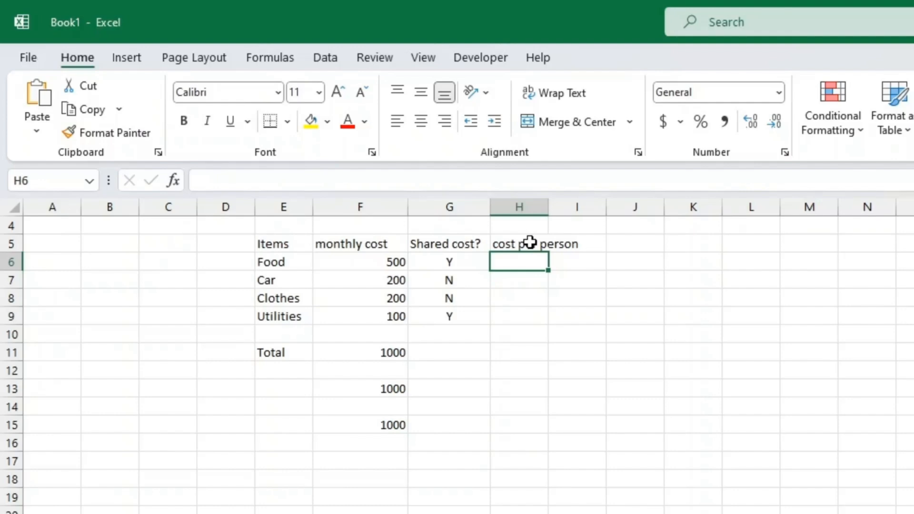
click(530, 243)
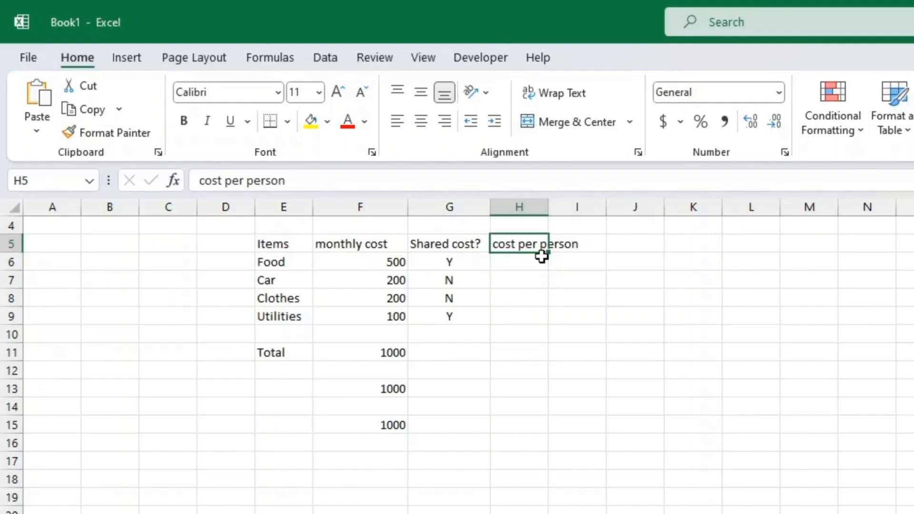
Start an IF formula in H6 that tests G6="Y" and returns F6/2 when true.
click(541, 257)
text(=if)
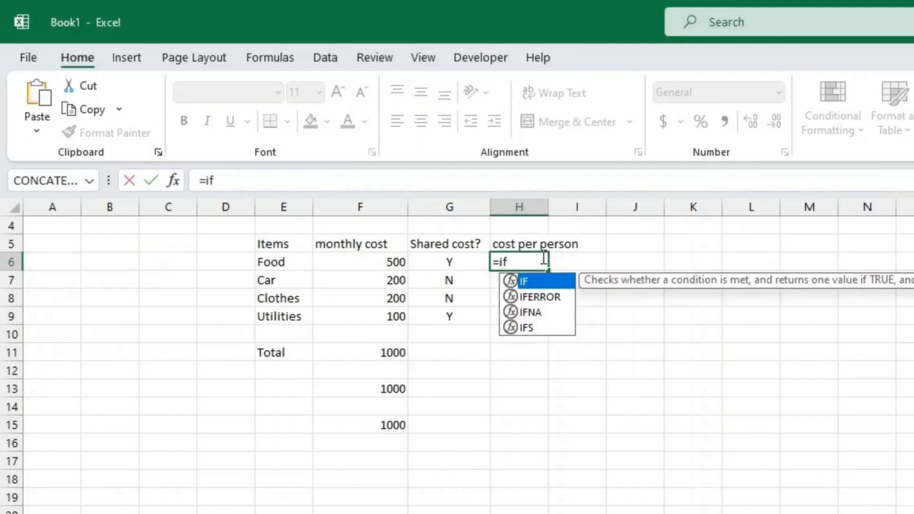
text(()
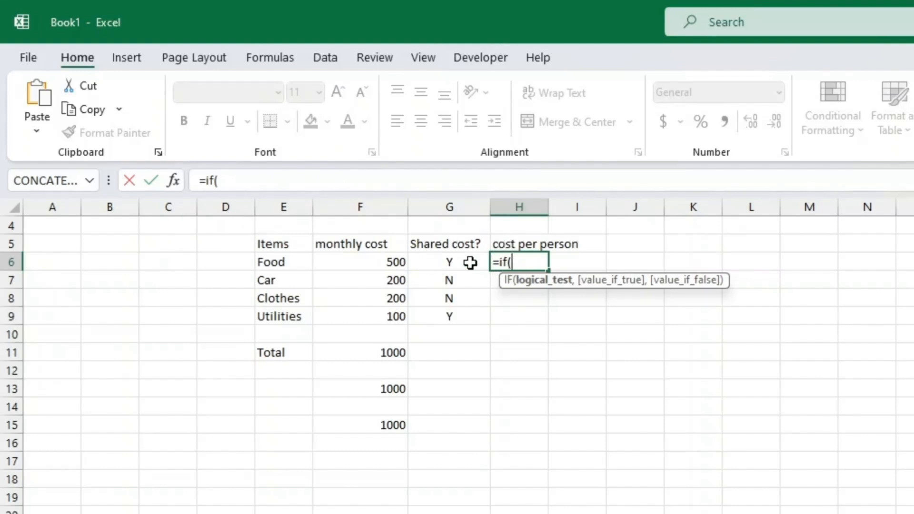
click(450, 260)
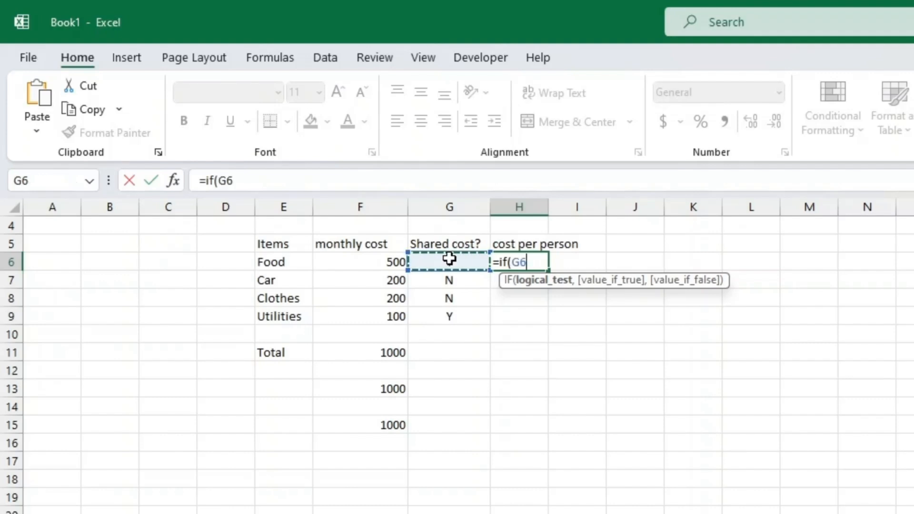
text(="Y)
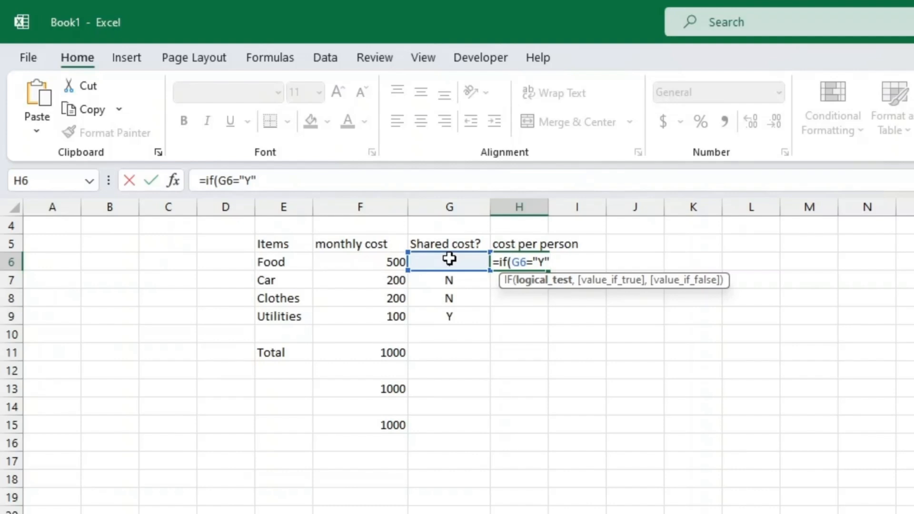
text(",)
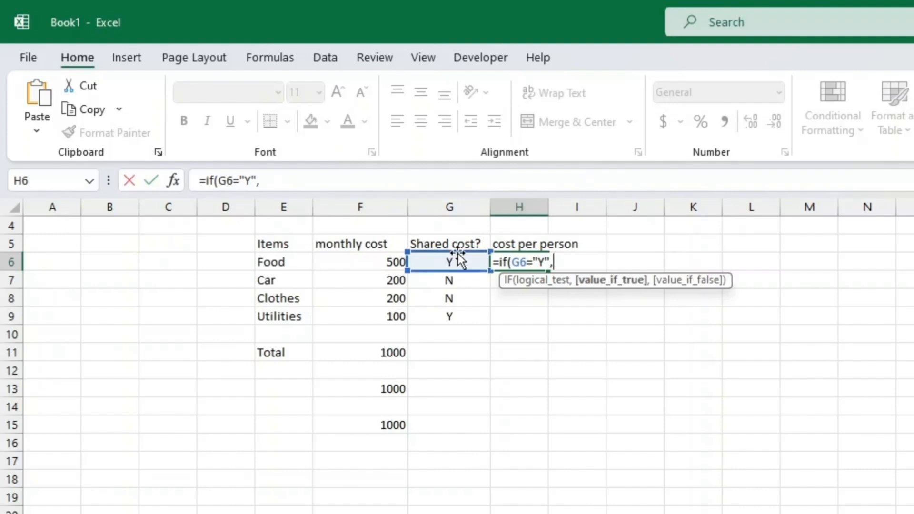
click(384, 262)
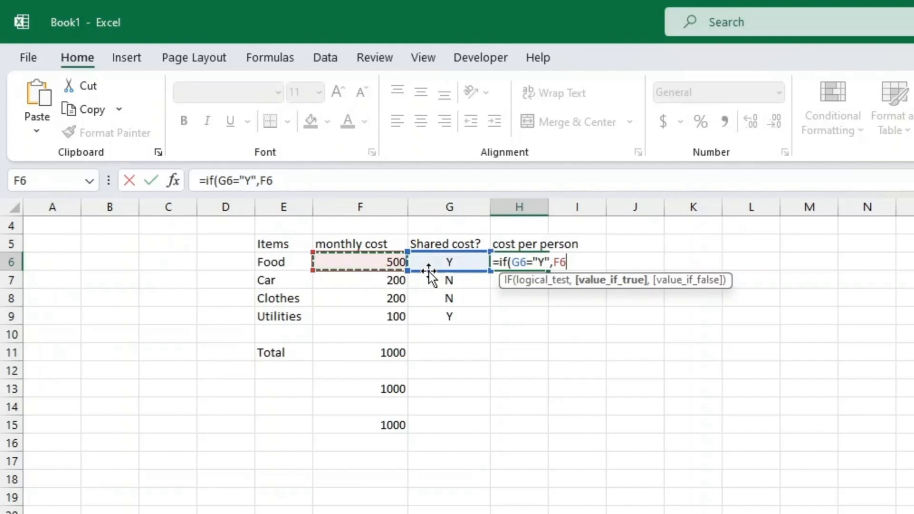
text(/2)
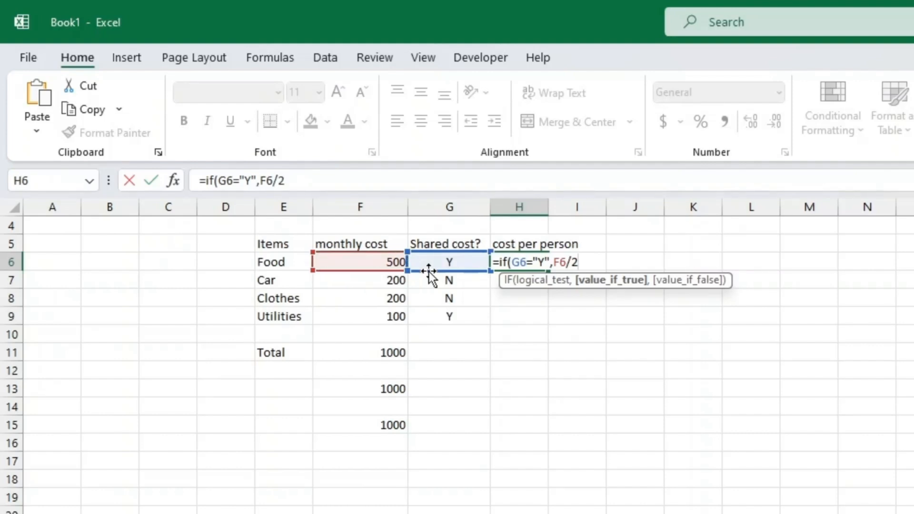
text())
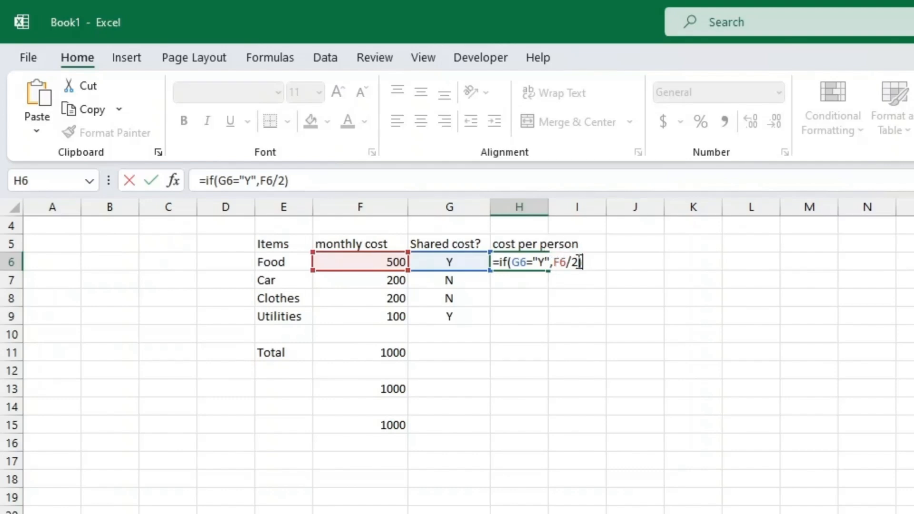
Add F6 as the value if false and enter the H6 formula as =IF(G6="Y",F6/2,F6).
click(579, 263)
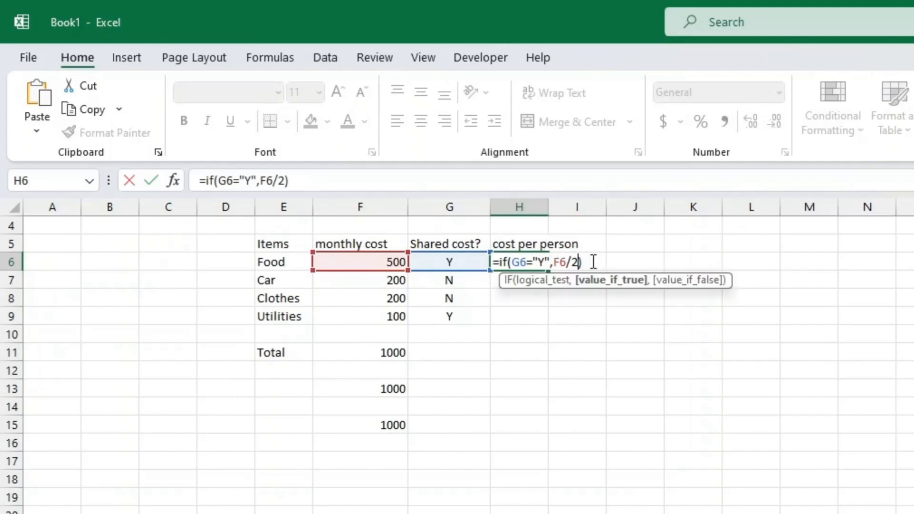
text(,)
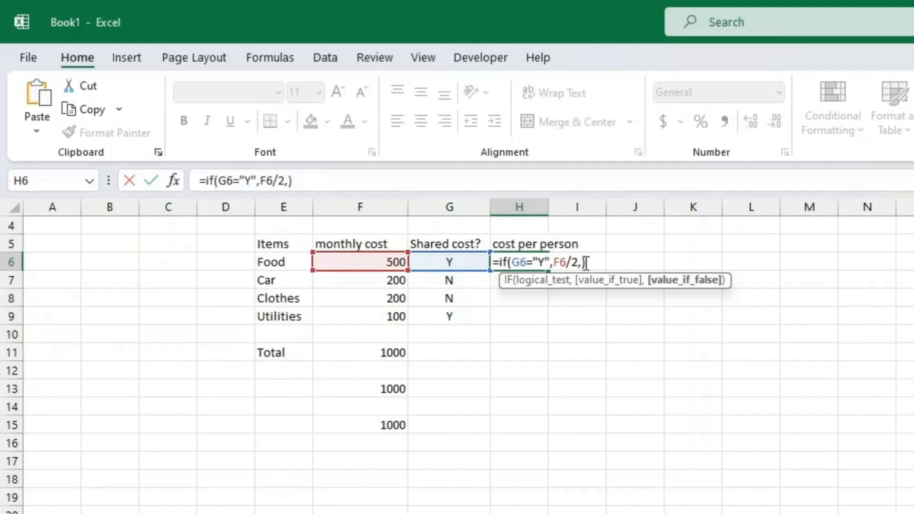
text(F)
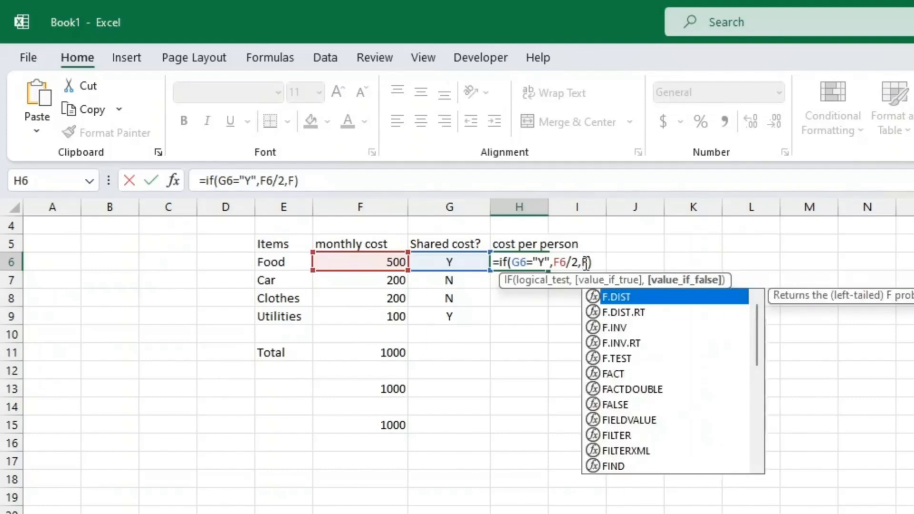
text(6)
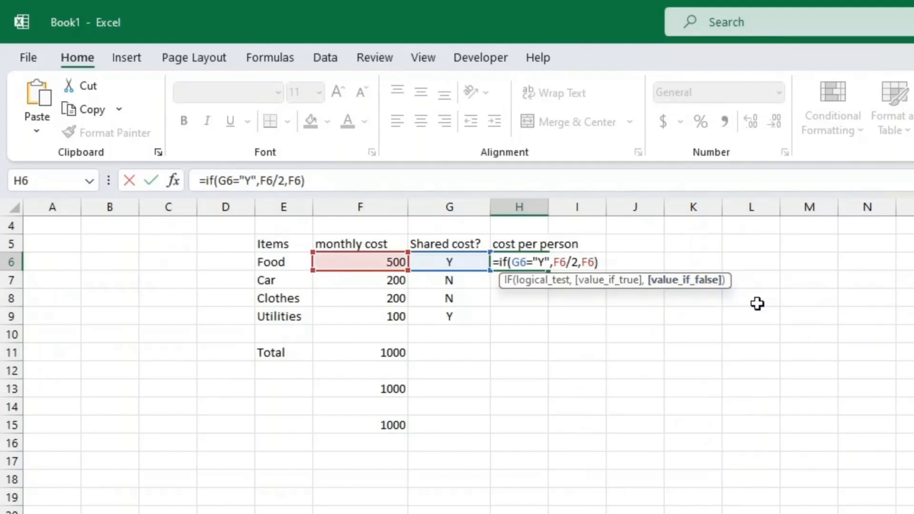
key(Return)
Review the IF arguments of the Food row's cost-per-person formula in the Function Arguments dialog.
click(524, 262)
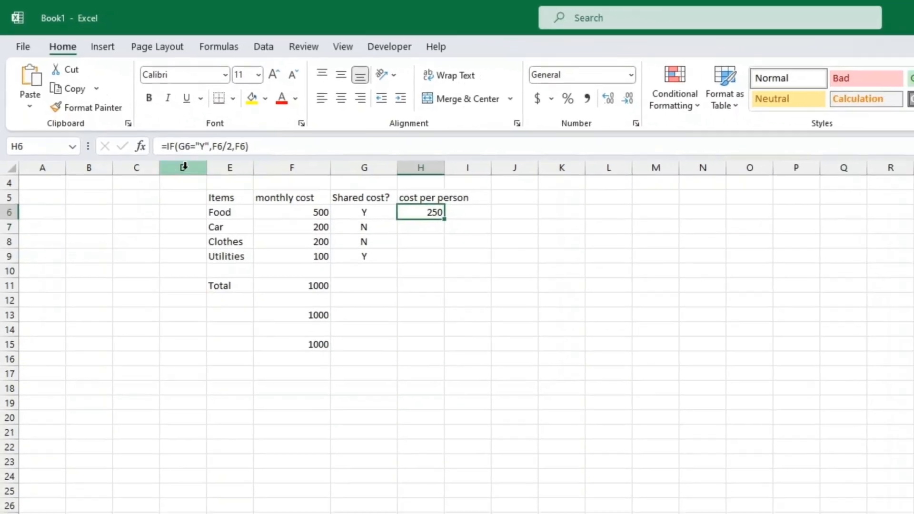
click(140, 146)
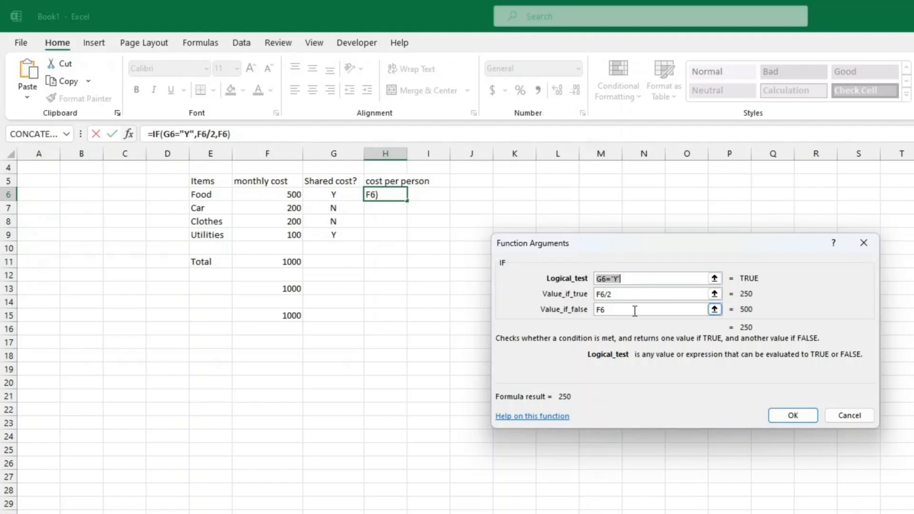
click(783, 416)
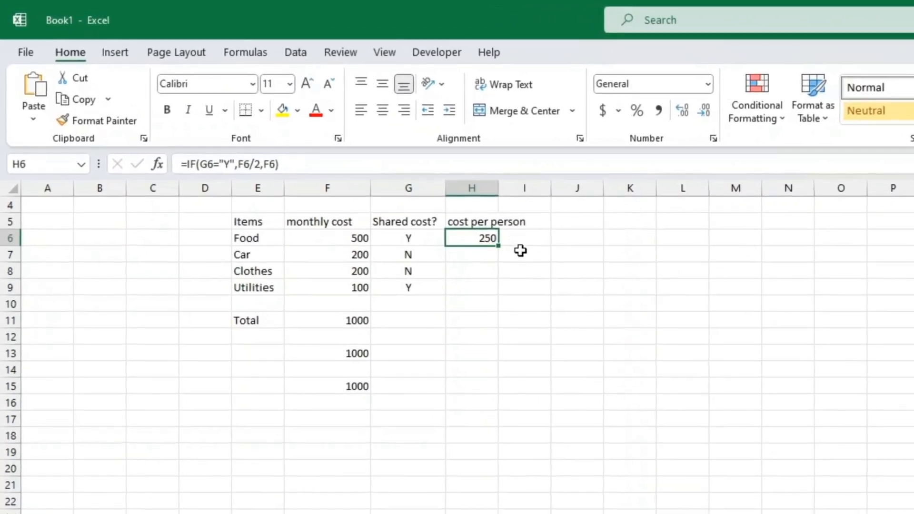
Copy the IF formula from H6 to the Car, Clothes and Utilities rows in H7:H9.
key(Down)
key(ctrl+v)
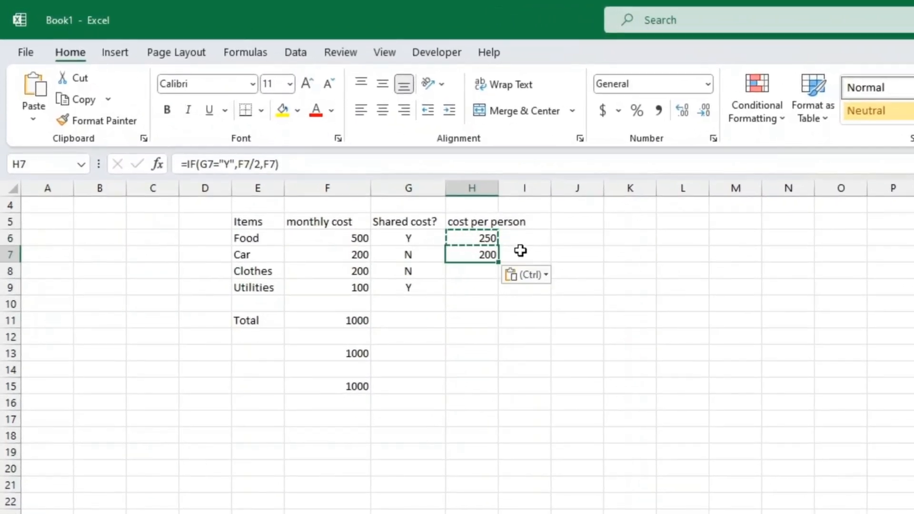
key(Down)
key(ctrl+v)
key(Down)
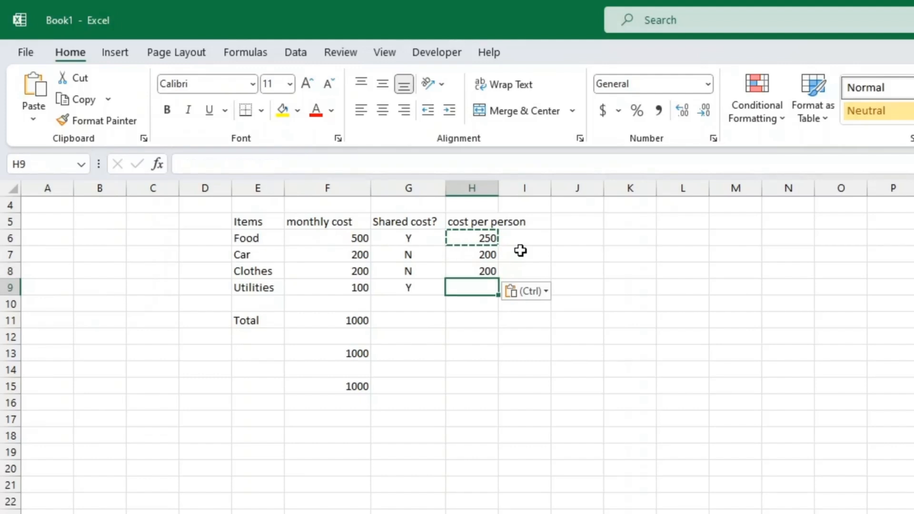
key(ctrl+v)
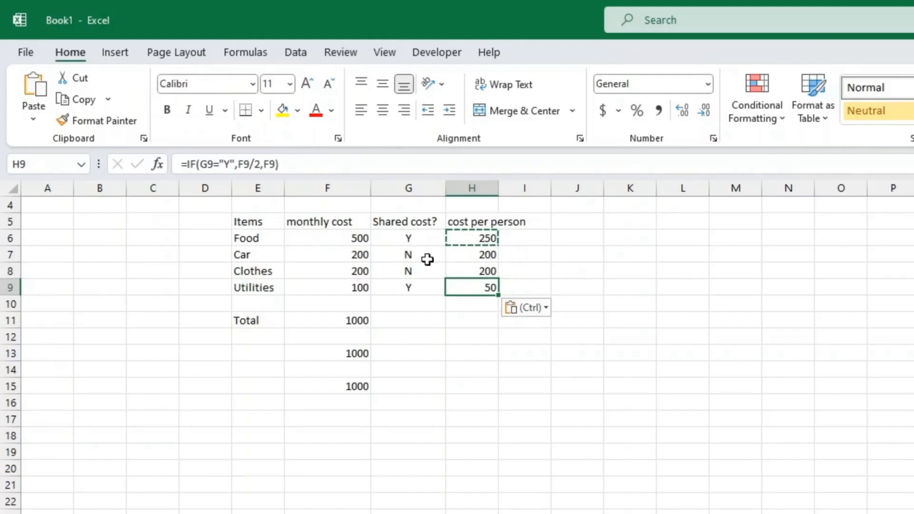
Check the adjusted cell references in the copied IF formulas in H7, H8 and H9.
click(495, 254)
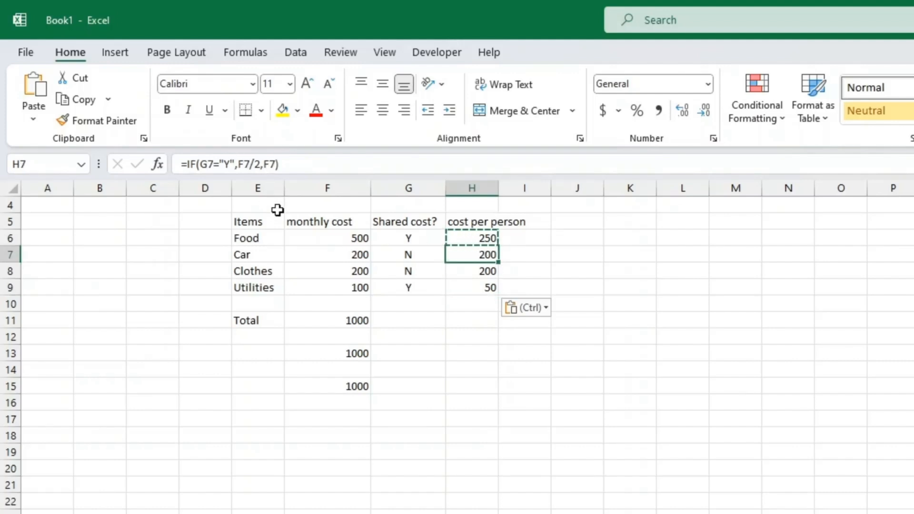
click(472, 271)
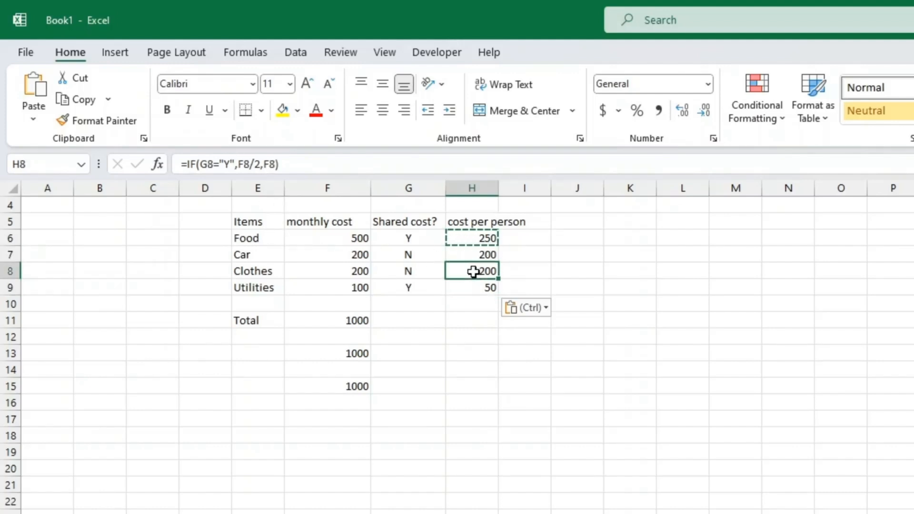
click(495, 284)
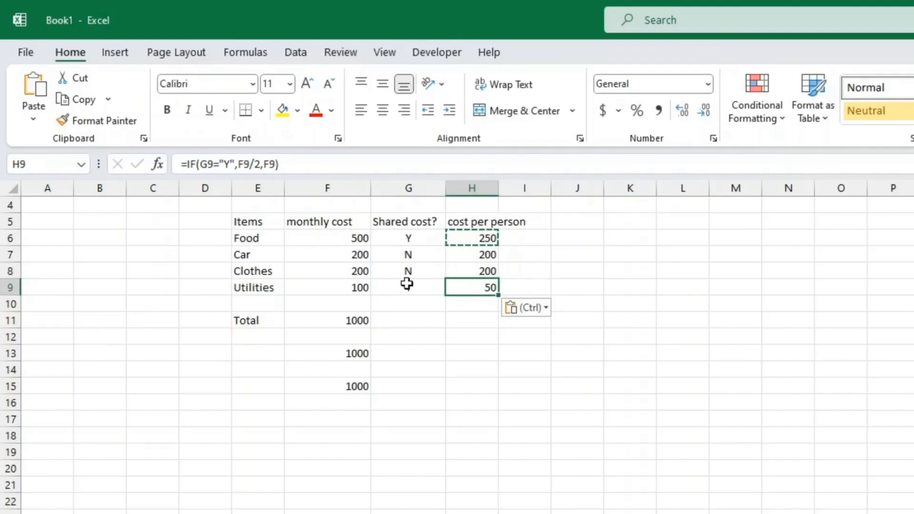
Copy the addition total formula from F11 to H11 in the cost per person column.
click(350, 322)
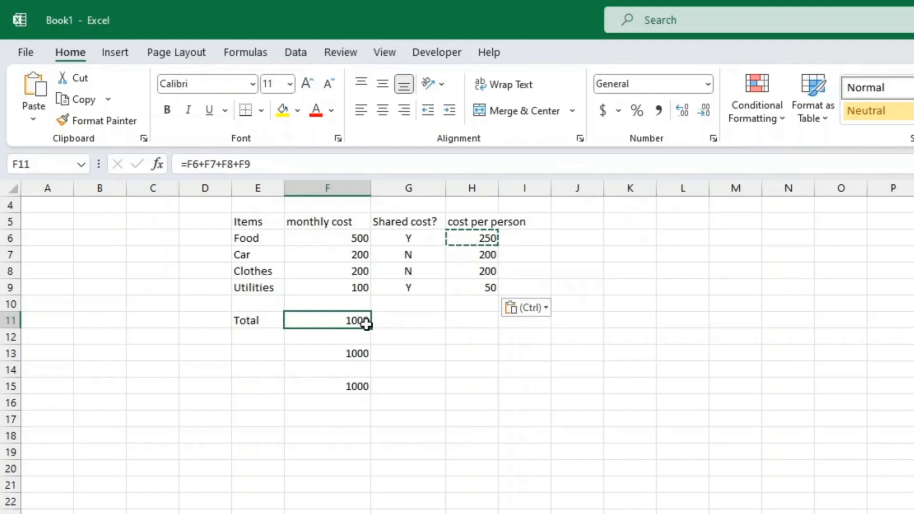
key(ctrl+c)
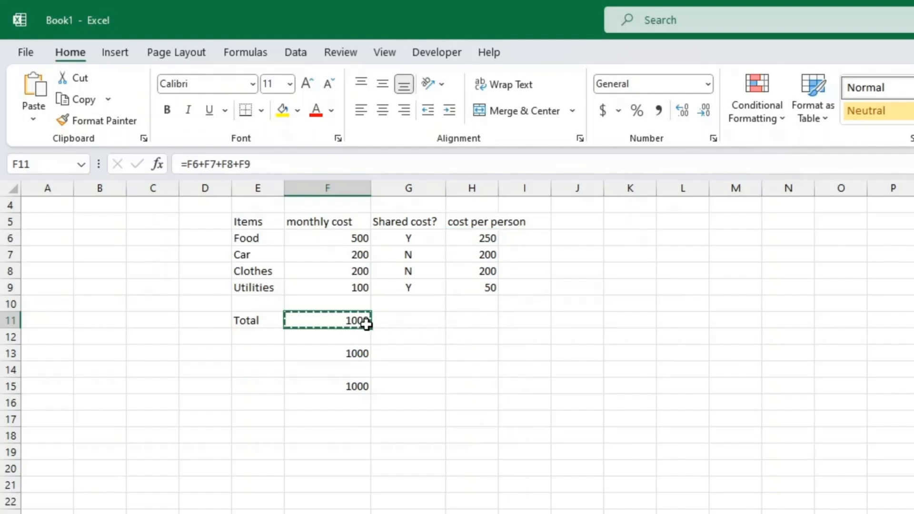
key(Right)
key(Right)
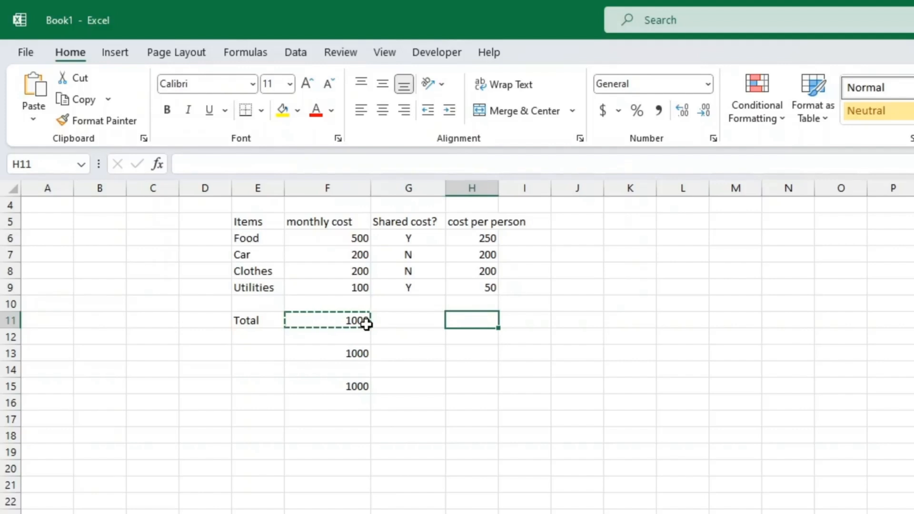
key(ctrl+v)
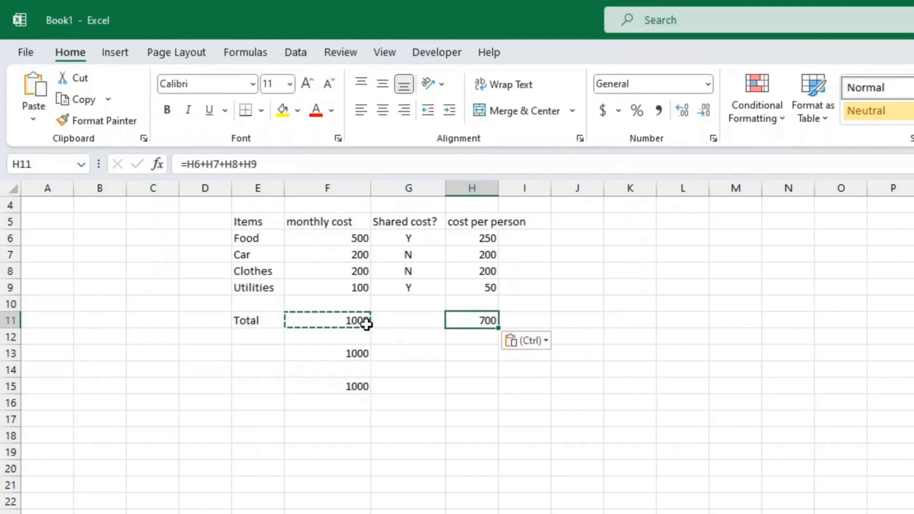
Paste the F11 total formula onto H11 again and compare the references in both cells.
key(Left)
key(Left)
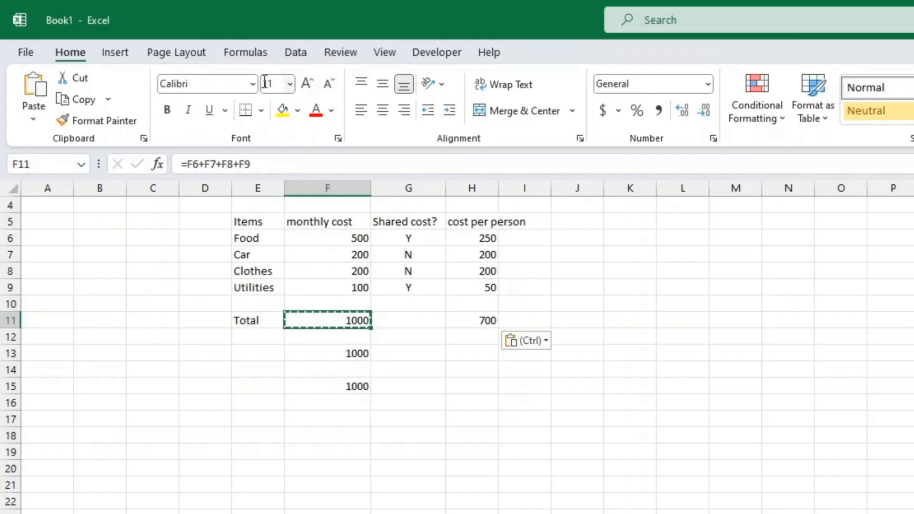
click(329, 188)
click(354, 324)
key(ctrl+c)
click(473, 323)
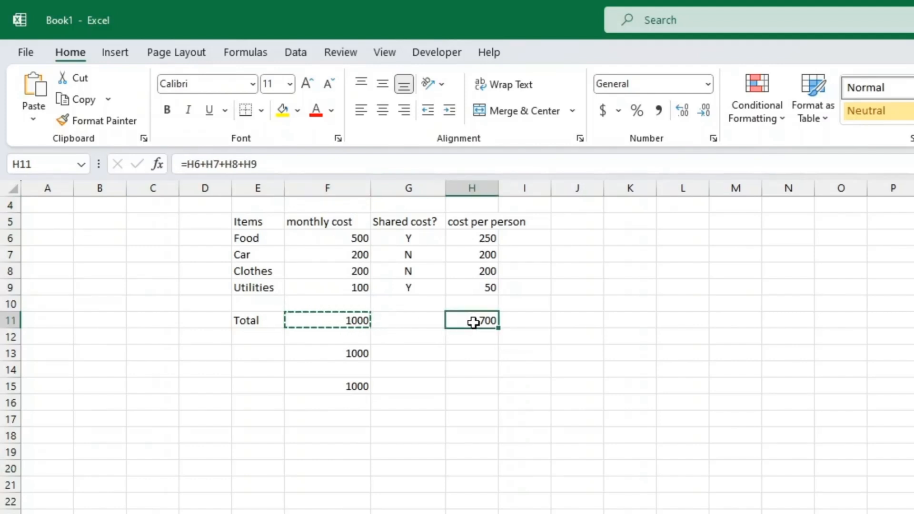
key(ctrl+v)
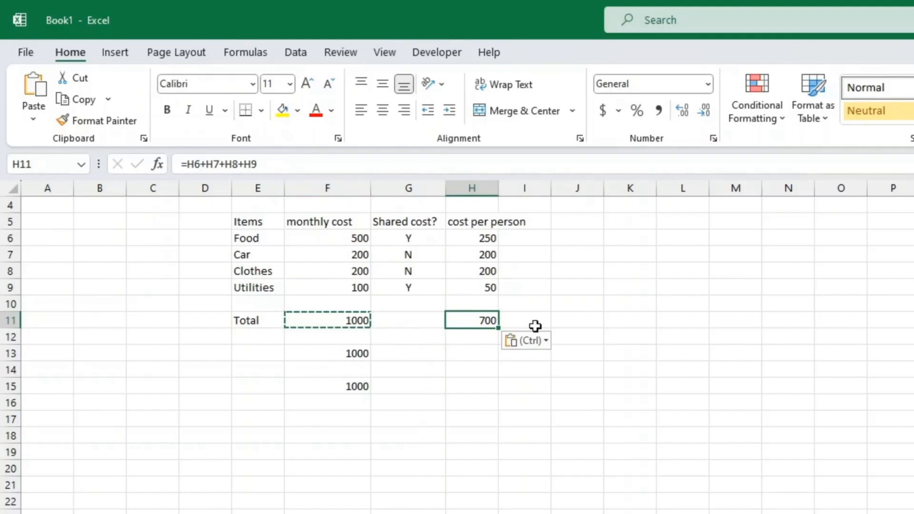
click(346, 319)
click(476, 320)
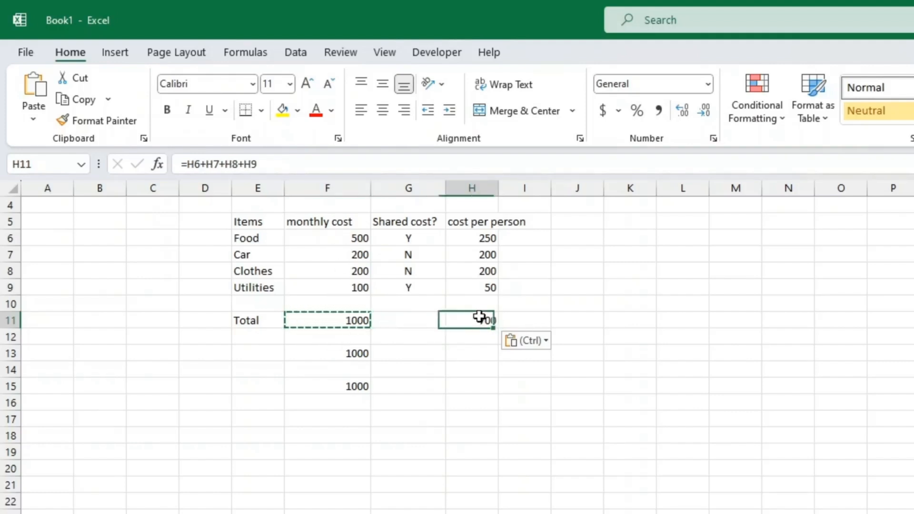
Copy the two SUM total formulas from F13:F15 to H13:H15.
click(354, 353)
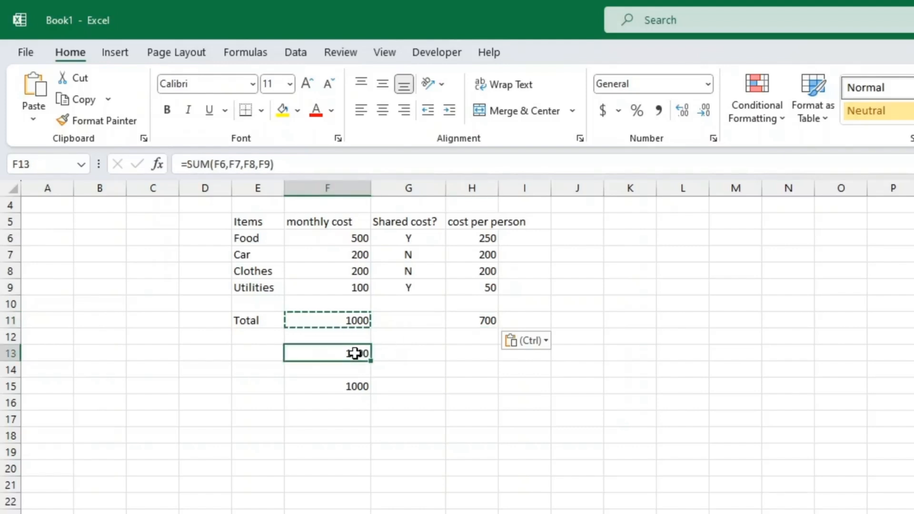
click(353, 388)
drag(356, 352, 354, 385)
key(ctrl+c)
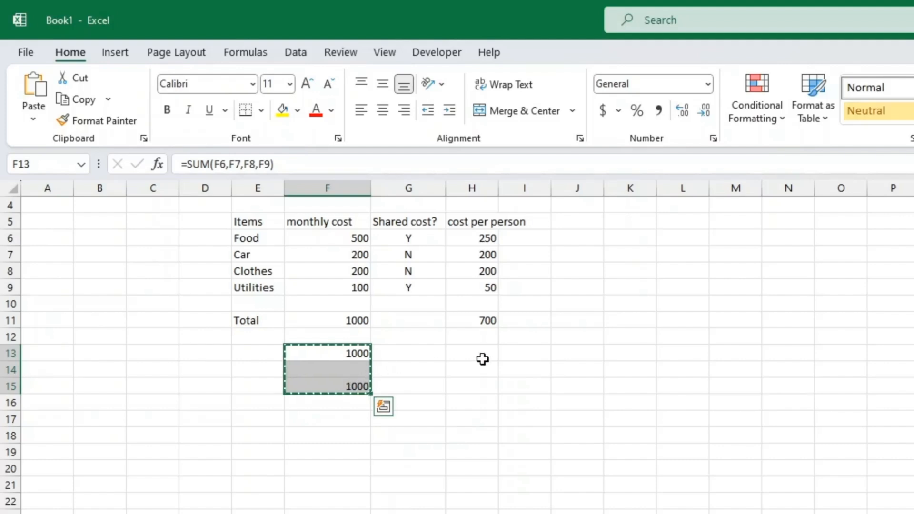
click(474, 354)
key(ctrl+v)
click(555, 361)
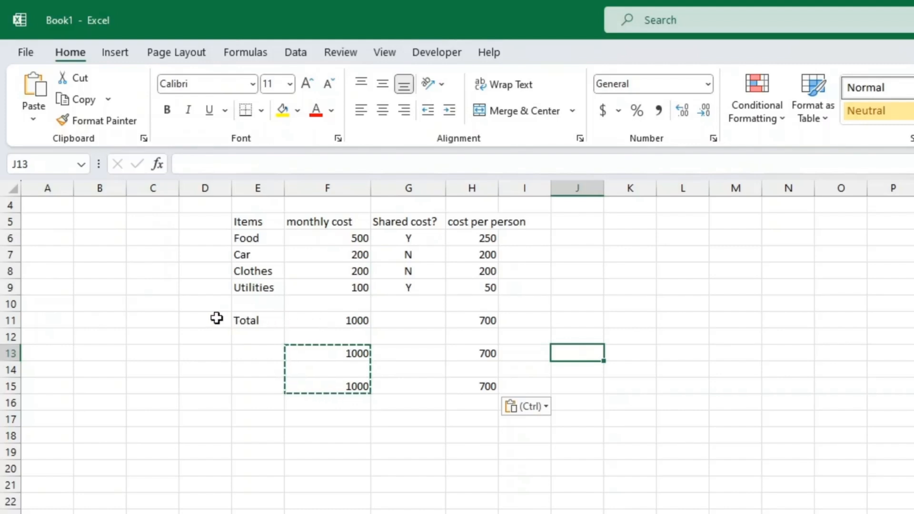
Clear the redundant totals in F11:H13, keeping the Total label and the row 15 totals.
drag(324, 322, 478, 351)
key(Delete)
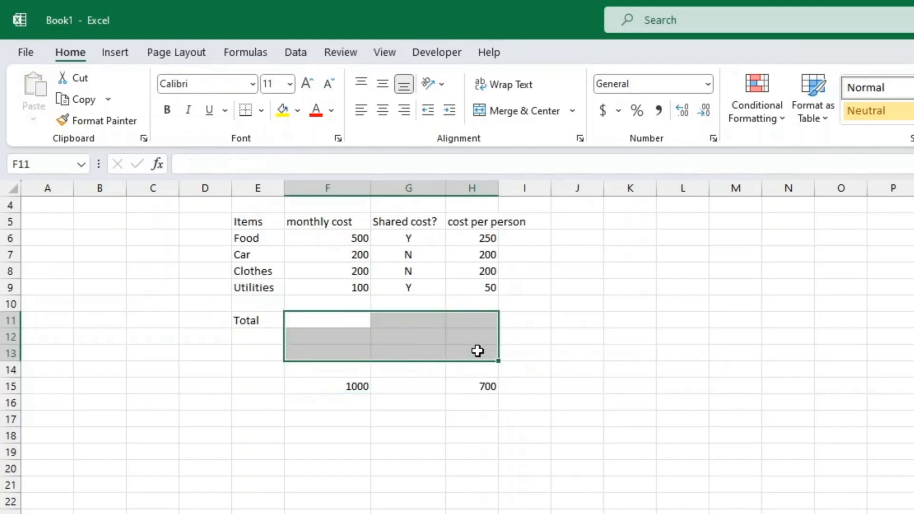
Copy the SUM totals from F15:H15 and paste them into the Total row starting at F11.
key(Down)
key(Down)
key(Down)
key(Down)
key(shift+Right)
key(shift+Right)
key(shift+Right)
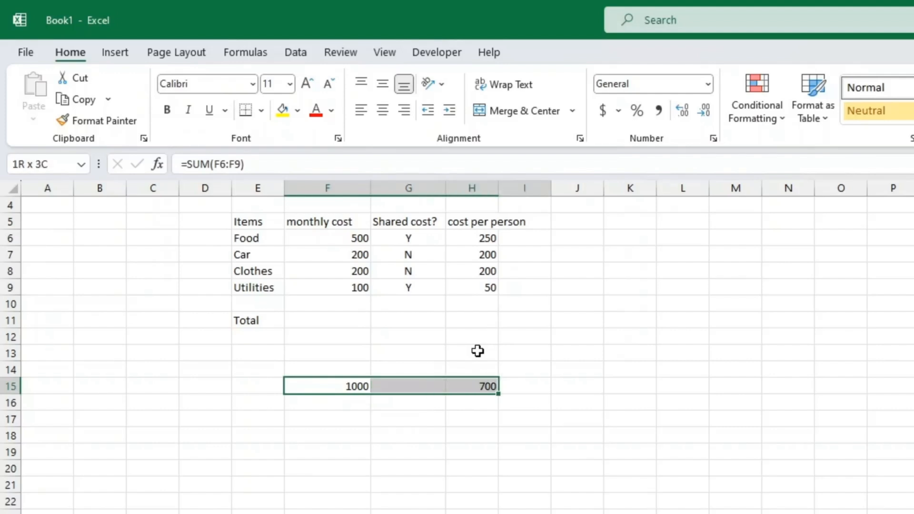
key(shift+Left)
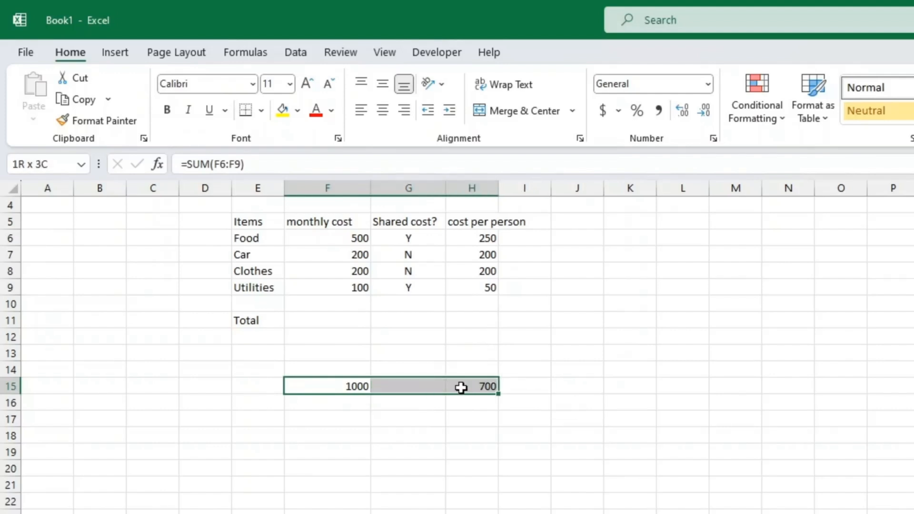
key(ctrl+c)
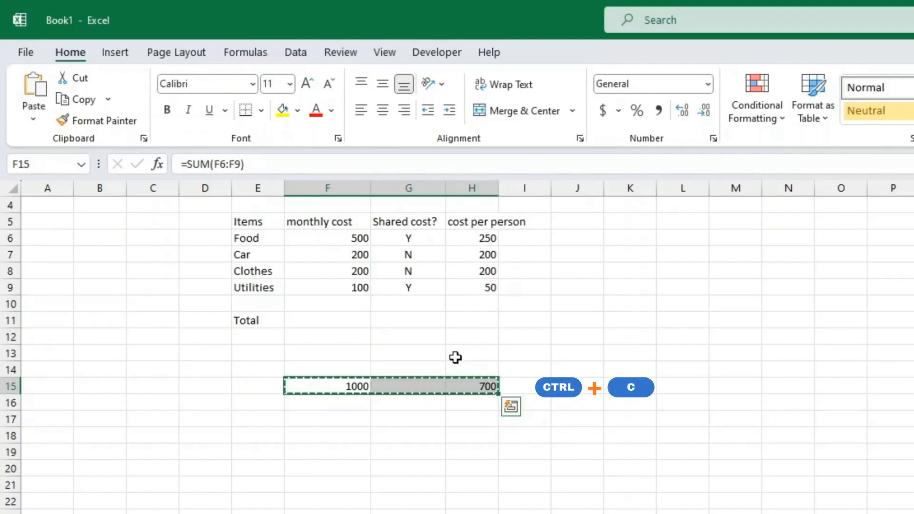
click(342, 318)
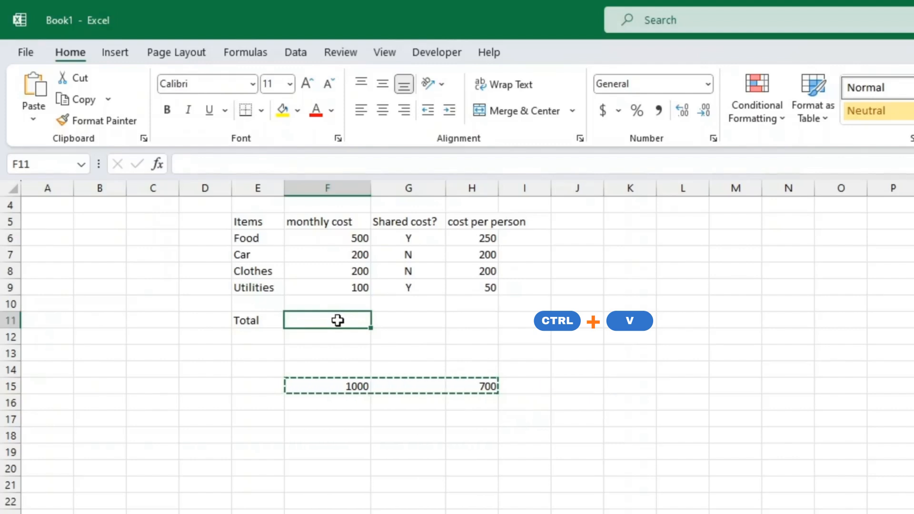
key(ctrl+v)
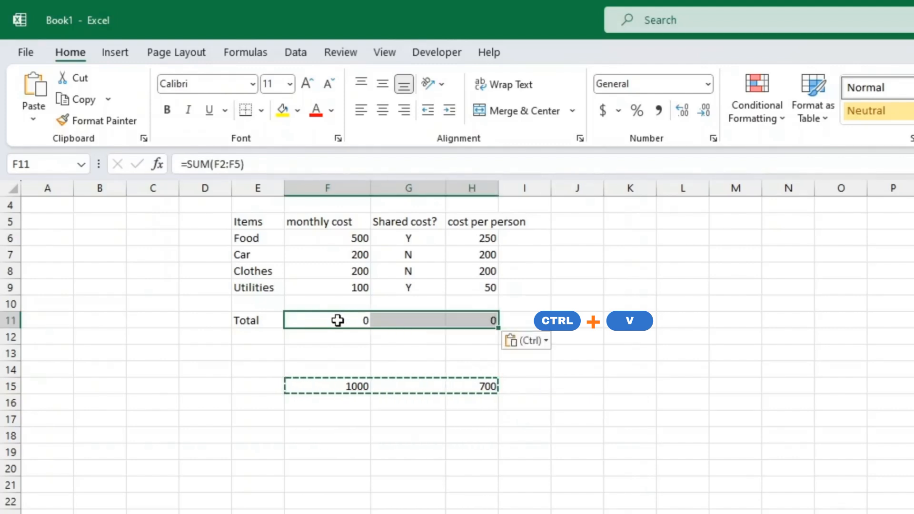
Compare the SUM references in F11 and F15, and examine the F2:F5 range that the copied formula adds up.
drag(338, 321, 489, 320)
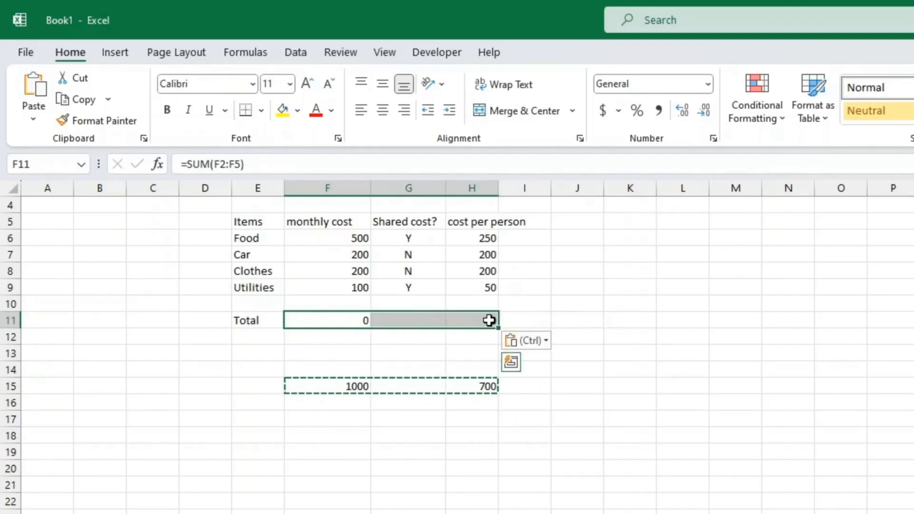
click(350, 386)
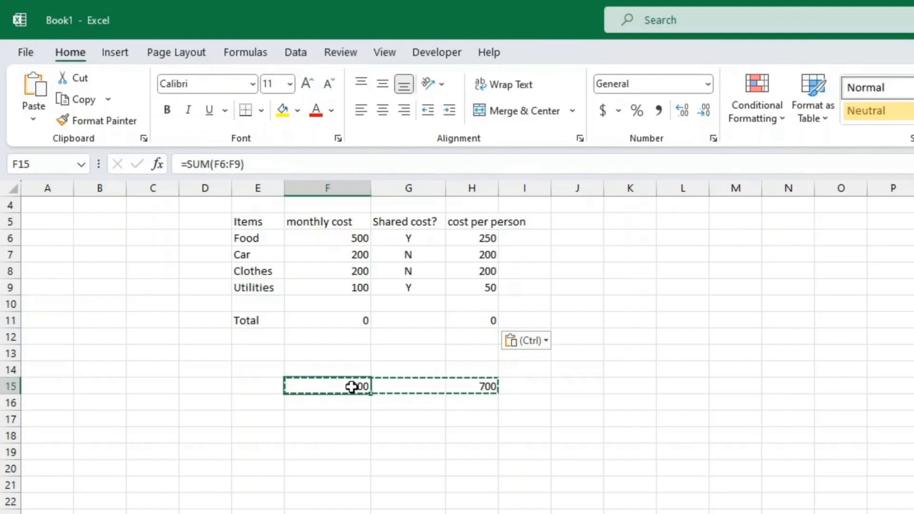
scroll(325, 393, up, 1)
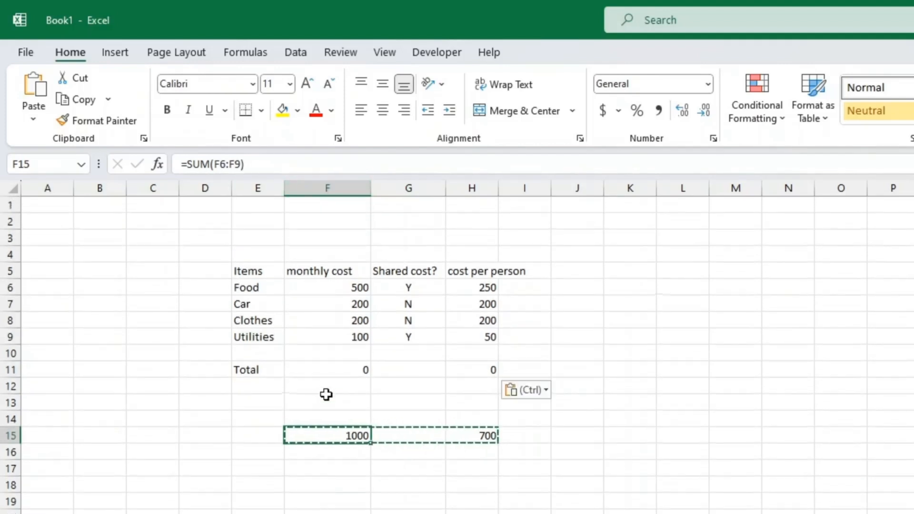
drag(307, 282, 317, 336)
click(357, 369)
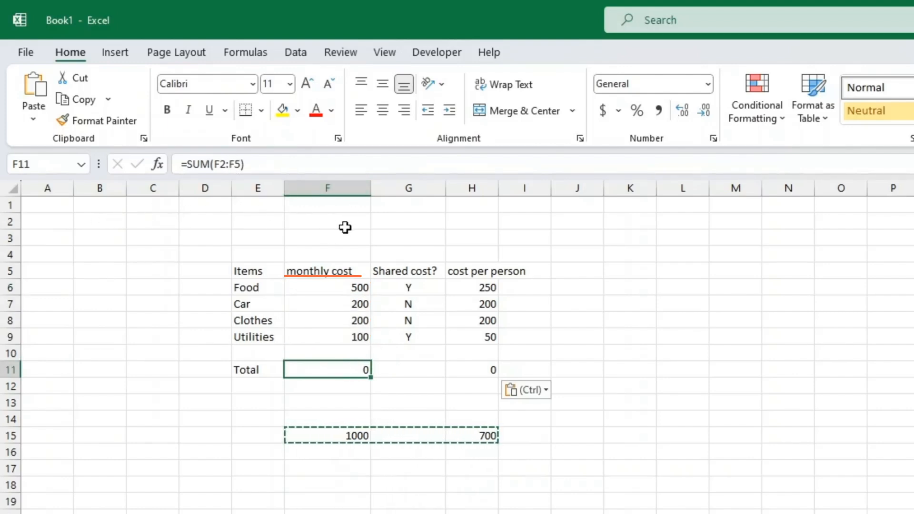
drag(337, 221, 337, 271)
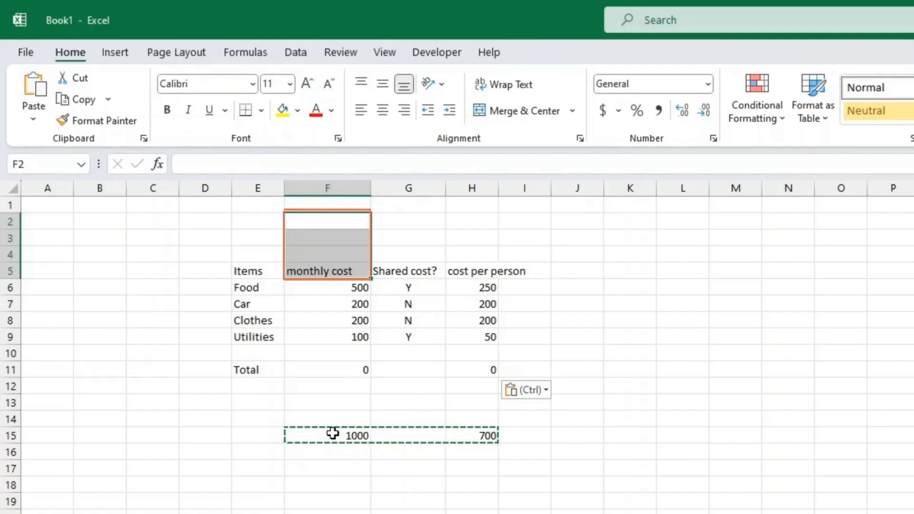
drag(332, 433, 462, 433)
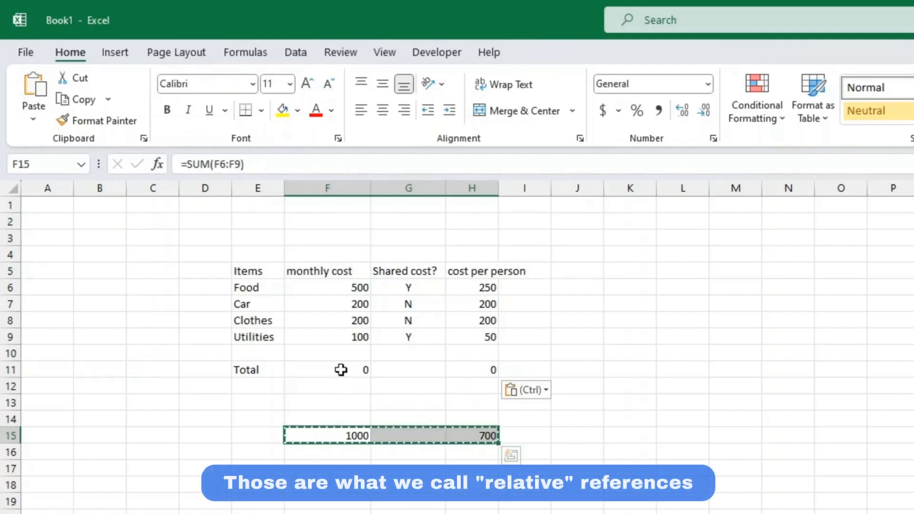
drag(341, 370, 463, 372)
click(334, 436)
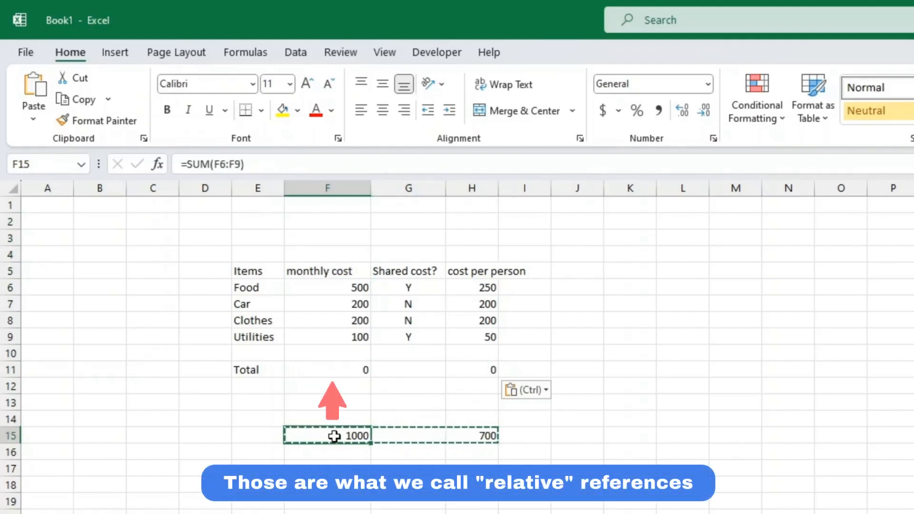
click(348, 361)
click(337, 371)
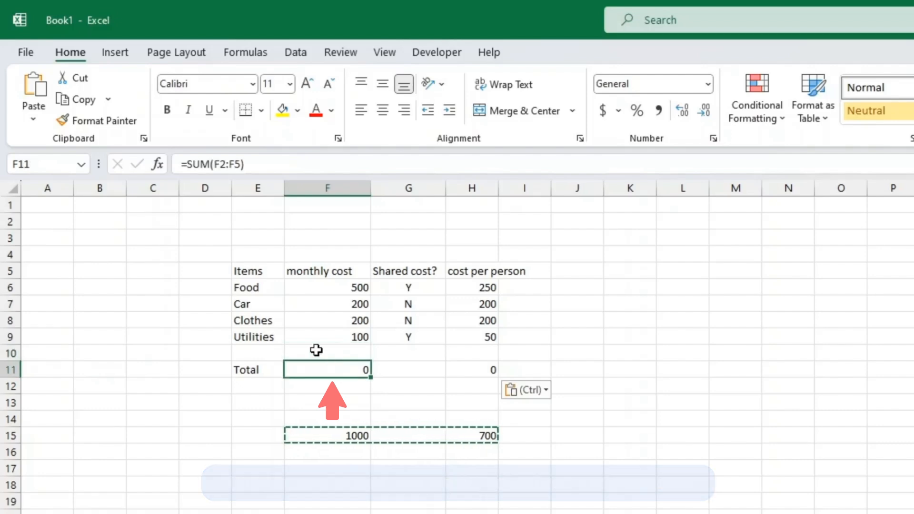
Cut the SUM totals from F15:H15 and paste them into F11:H11, then check the formula in F11.
drag(338, 435, 465, 431)
key(ctrl+x)
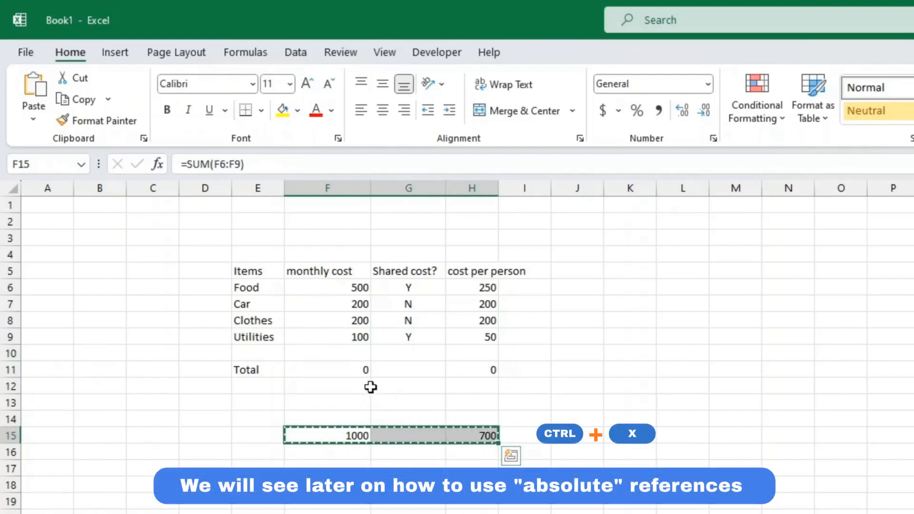
click(354, 370)
key(ctrl+v)
click(351, 371)
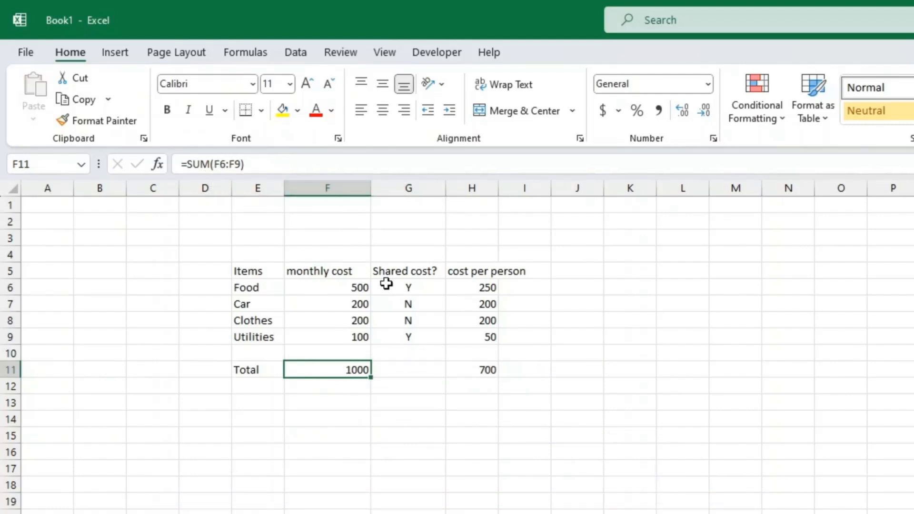
drag(494, 366, 257, 369)
click(276, 399)
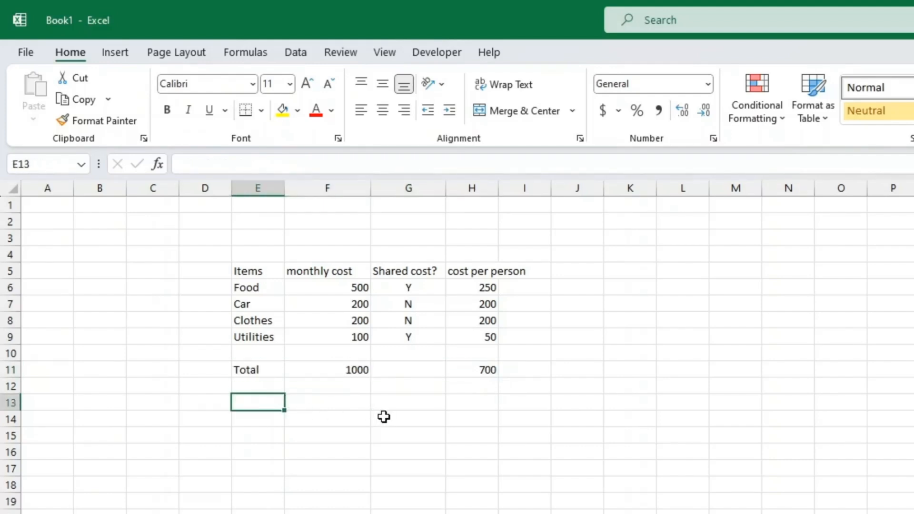
Look up SUM among the Math & Trig functions and IF among the Logical functions.
click(348, 373)
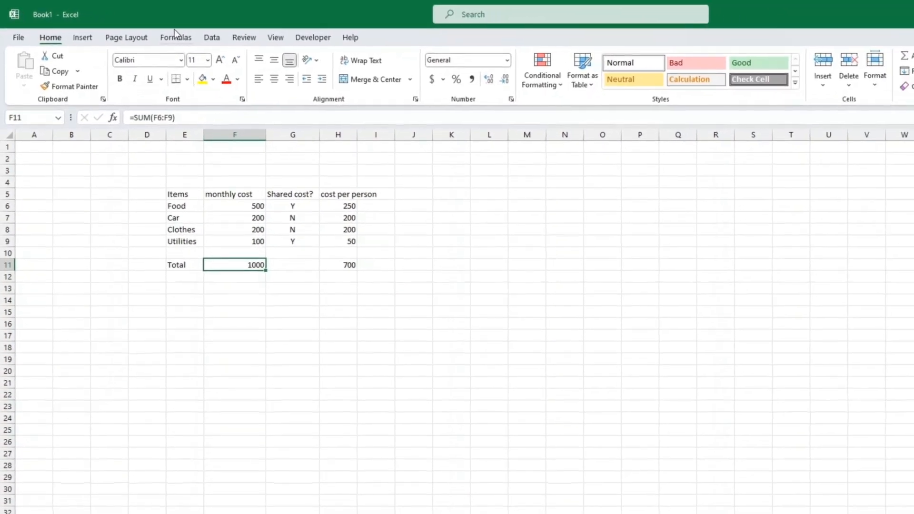
click(175, 30)
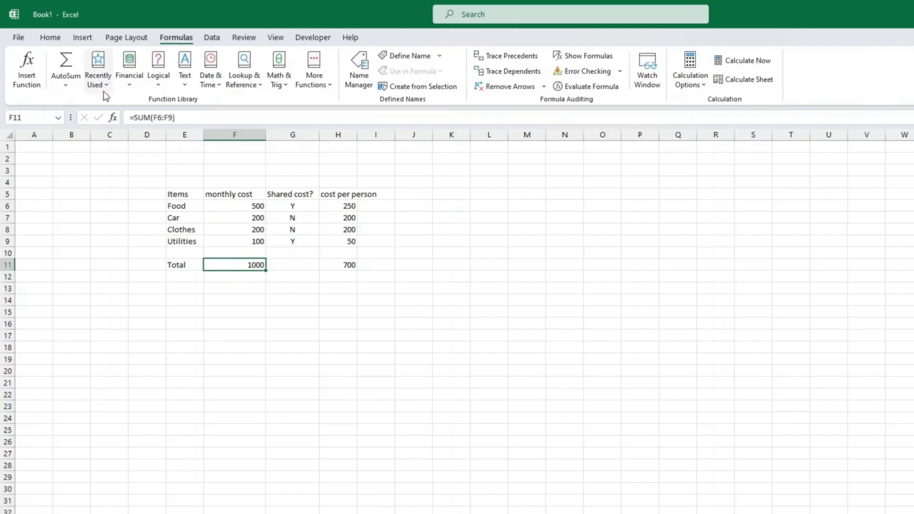
click(281, 81)
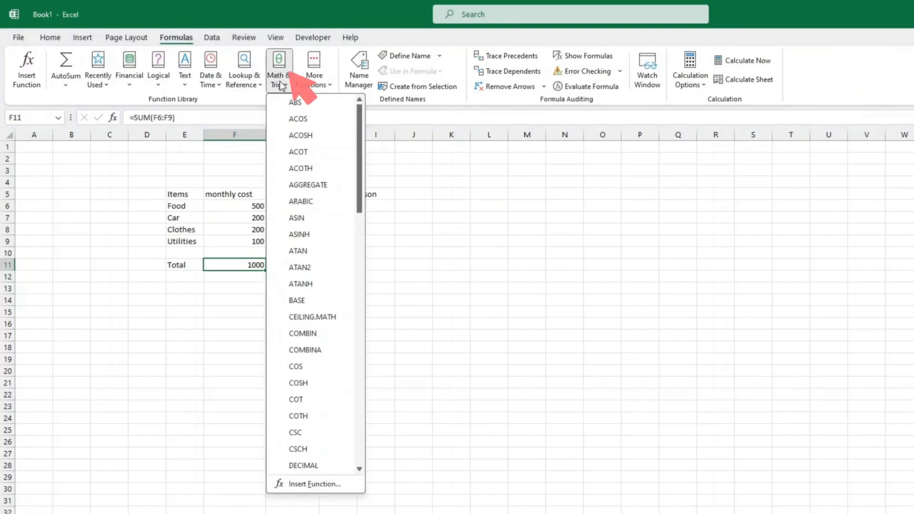
scroll(308, 214, down, 20)
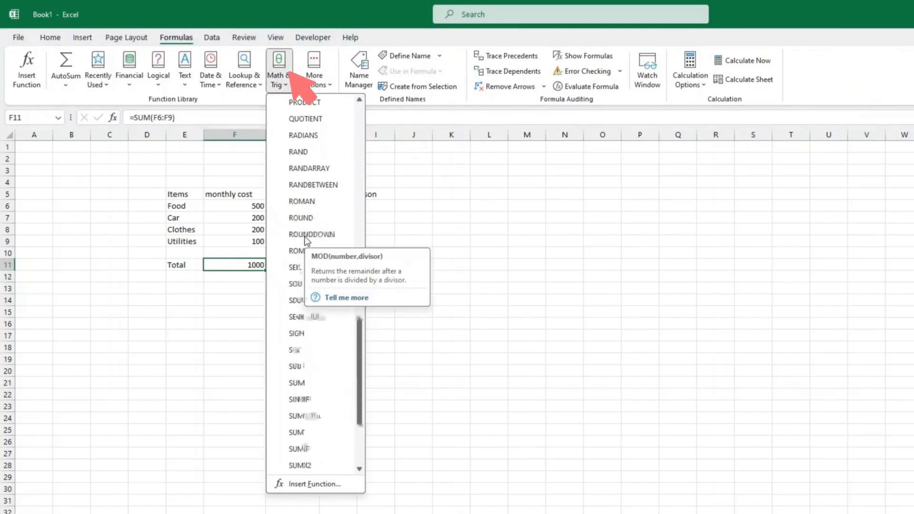
scroll(307, 241, down, 1)
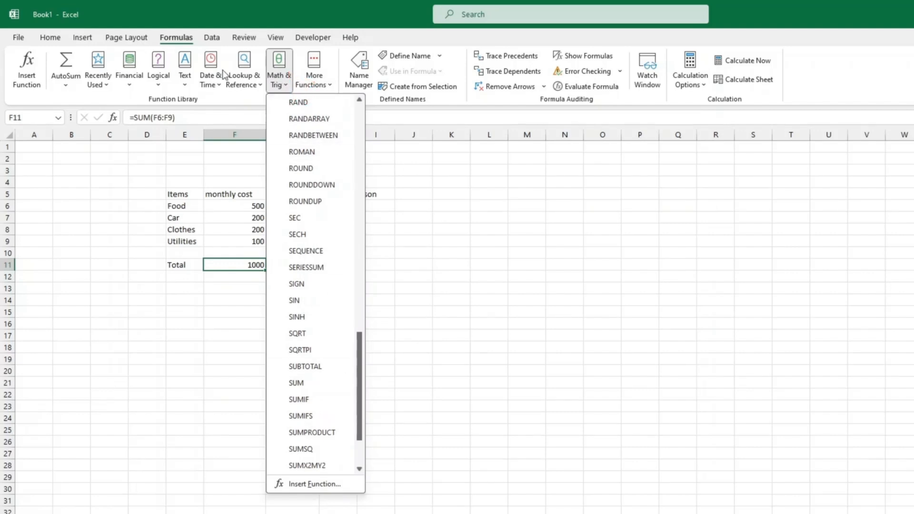
click(158, 79)
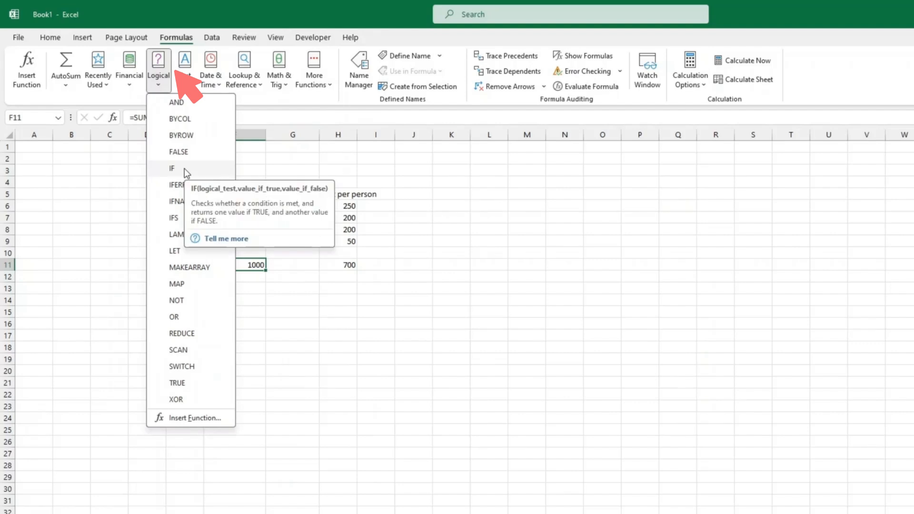
key(Escape)
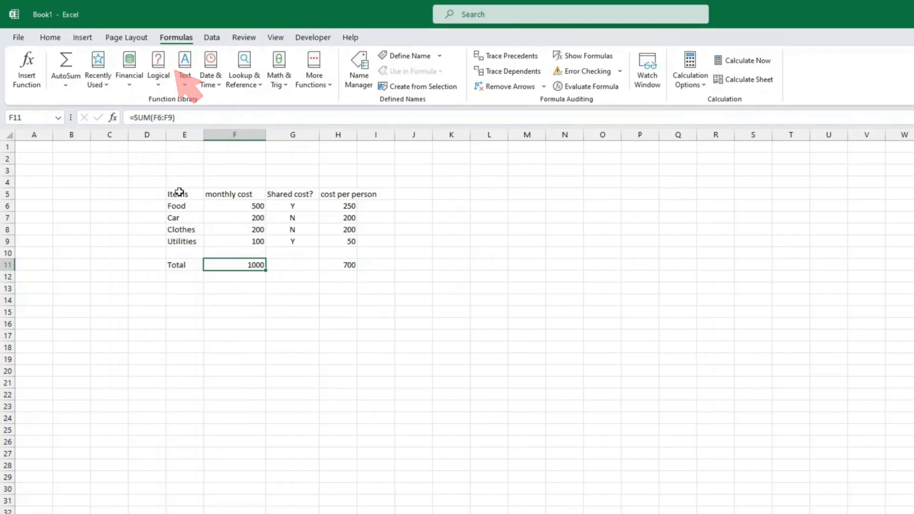
drag(178, 190, 338, 267)
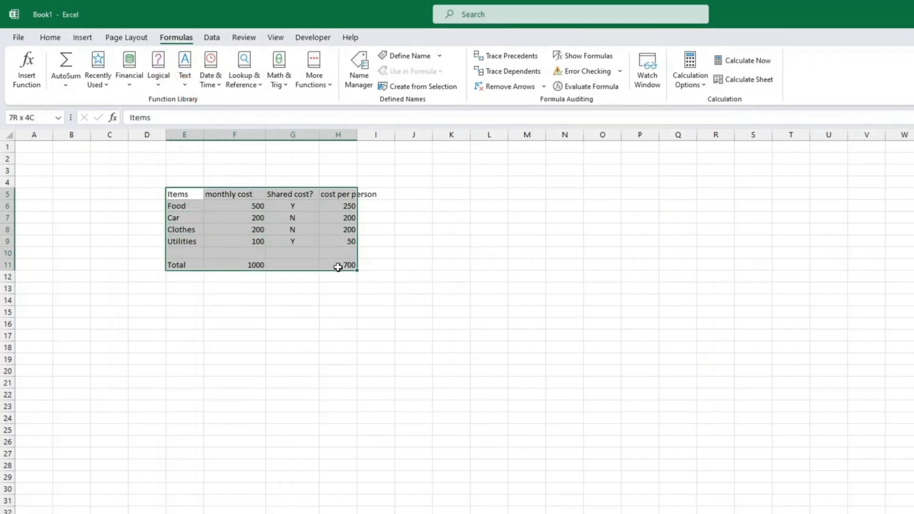
click(338, 276)
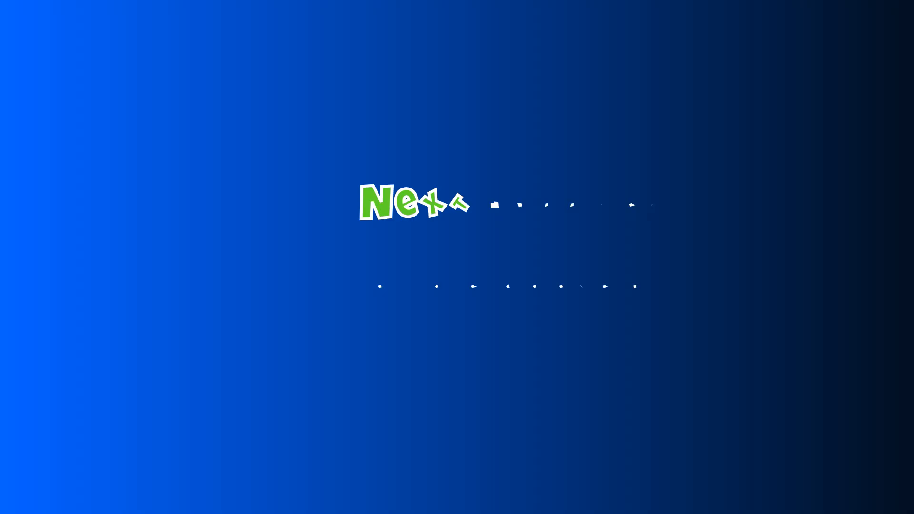